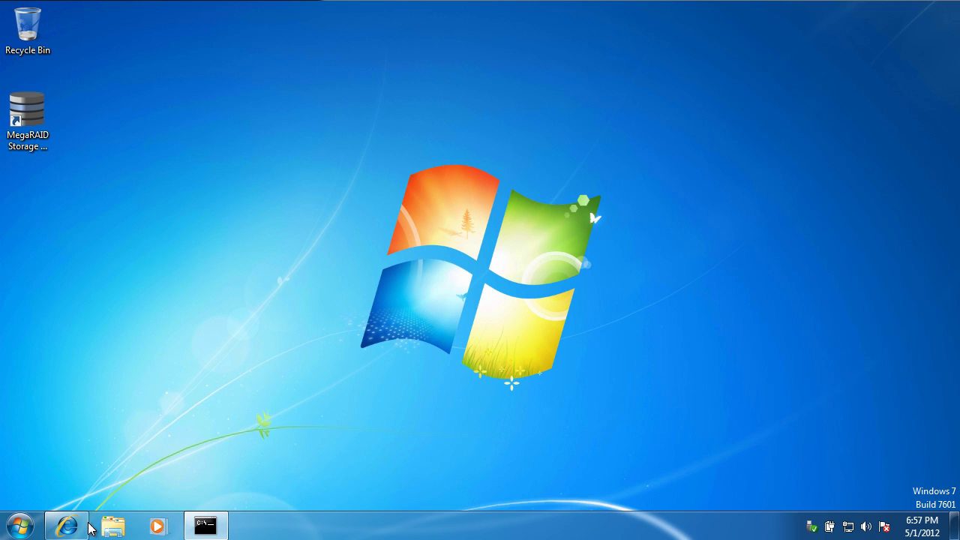
Copy the third-row trial key for FastPath, Recovery, CacheCade Pro 2.0 and SafeStore.
{"action": "left_click", "coordinate": [66, 524]}
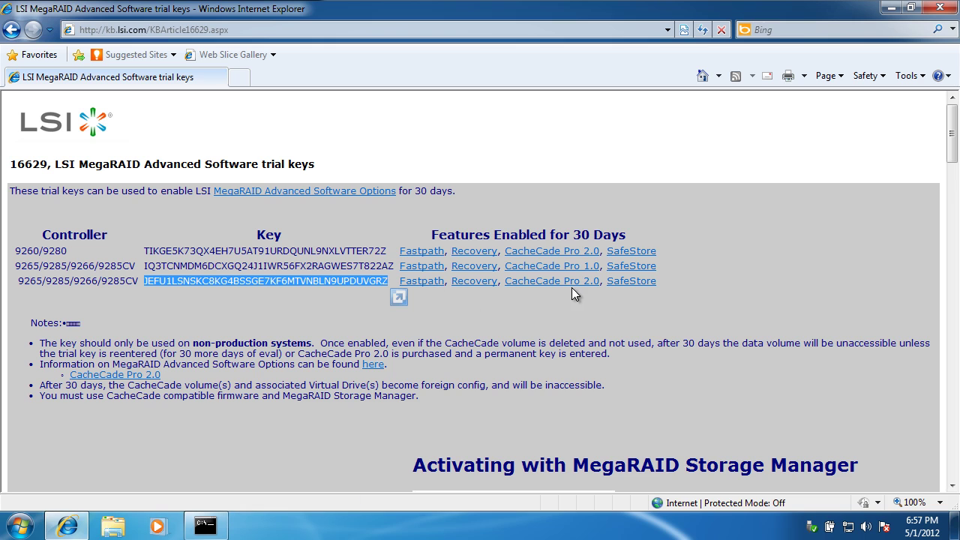
{"action": "left_click", "coordinate": [282, 303]}
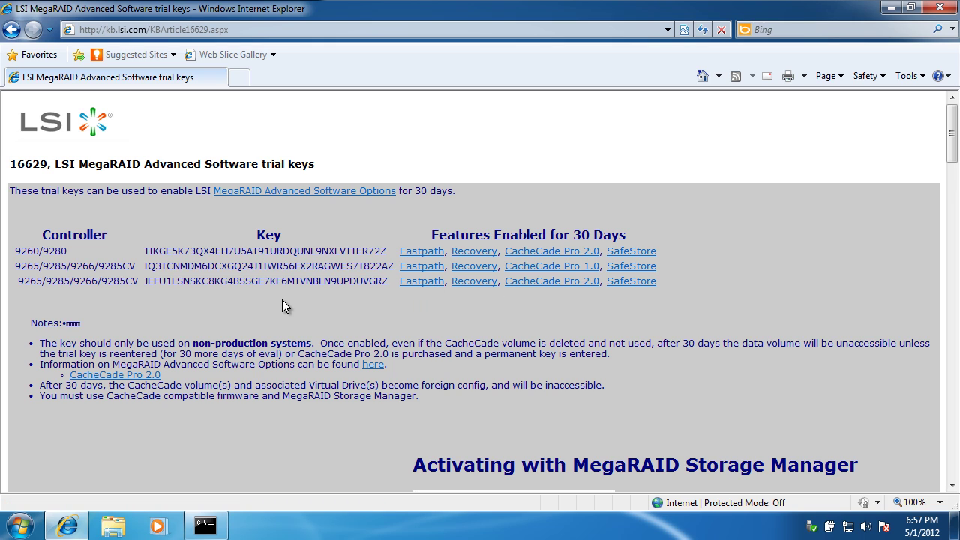
{"action": "double_click", "coordinate": [277, 280]}
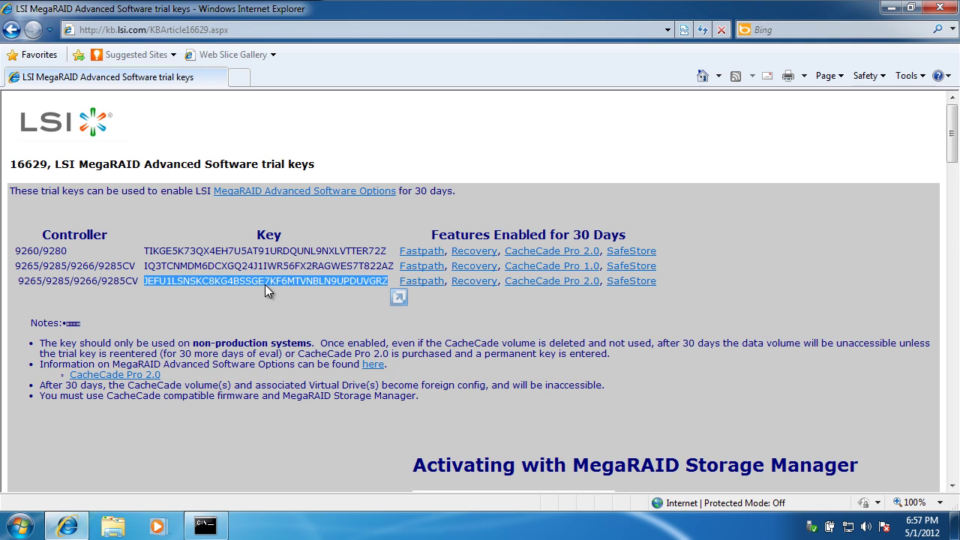
{"action": "right_click", "coordinate": [267, 282]}
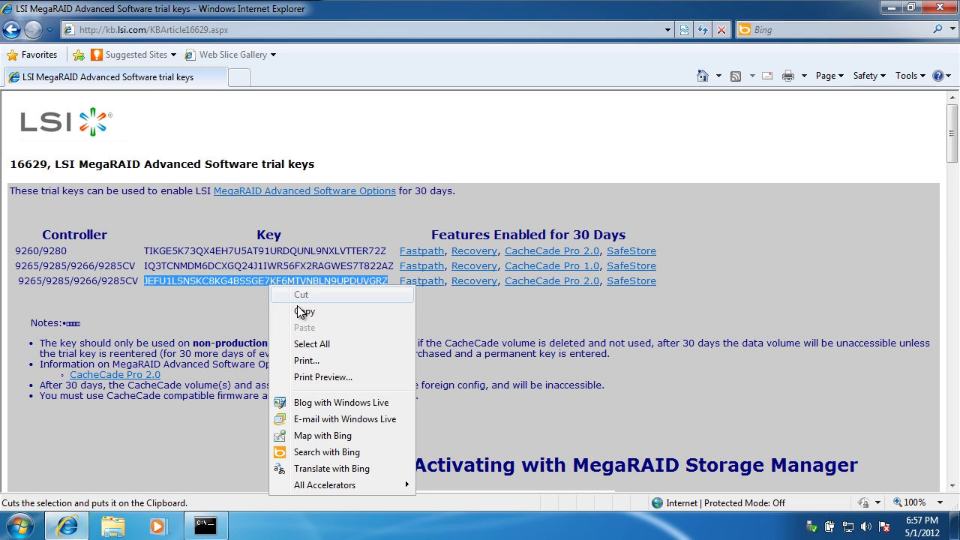
{"action": "left_click", "coordinate": [300, 310]}
Minimize the browser and launch MegaRAID Storage Manager from its desktop shortcut.
{"action": "left_click", "coordinate": [891, 8]}
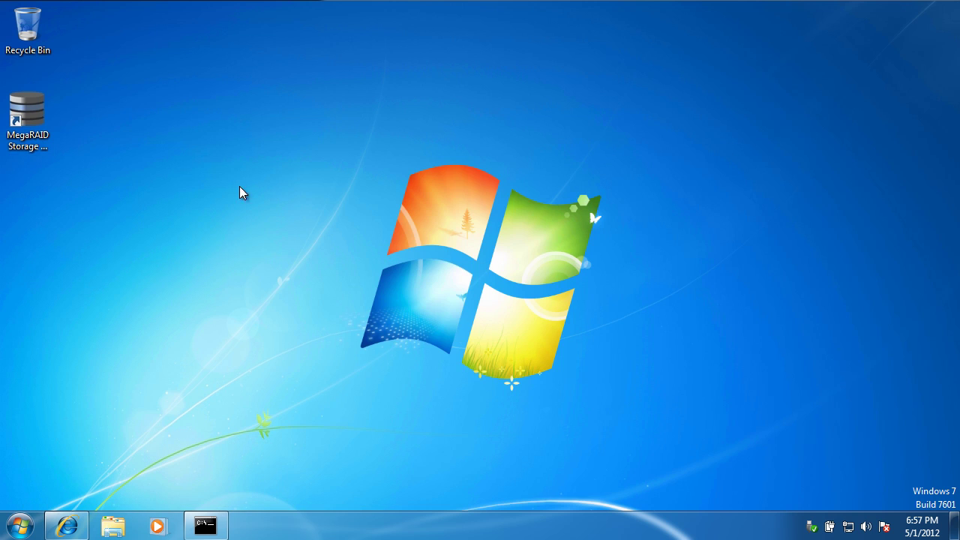
{"action": "left_click", "coordinate": [34, 115]}
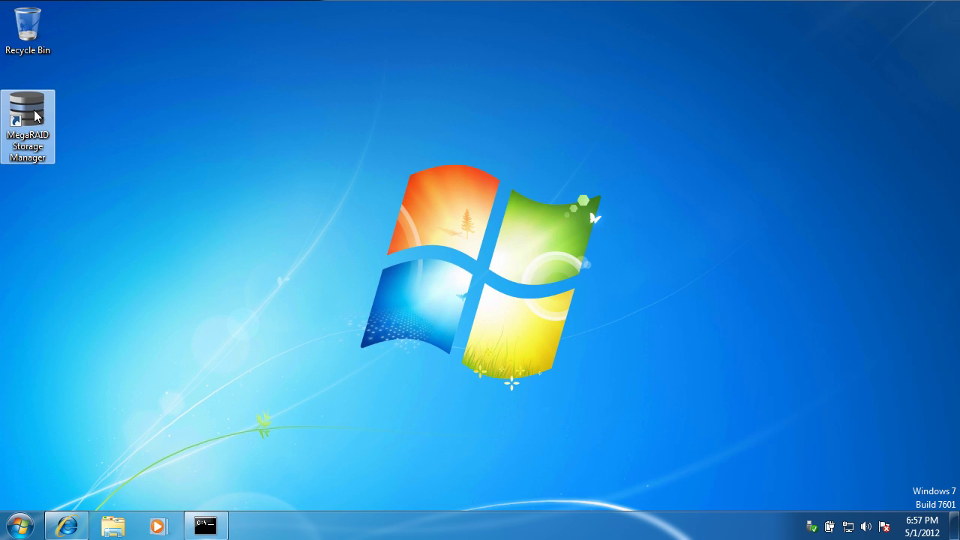
{"action": "double_click", "coordinate": [34, 110]}
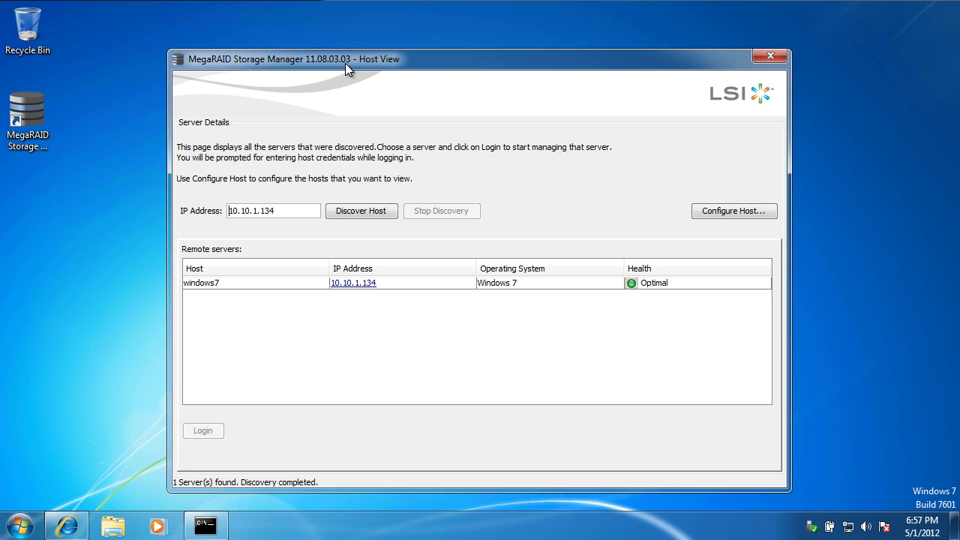
Log in to the windows7 server by entering the account's user name and password.
{"action": "left_click", "coordinate": [274, 288]}
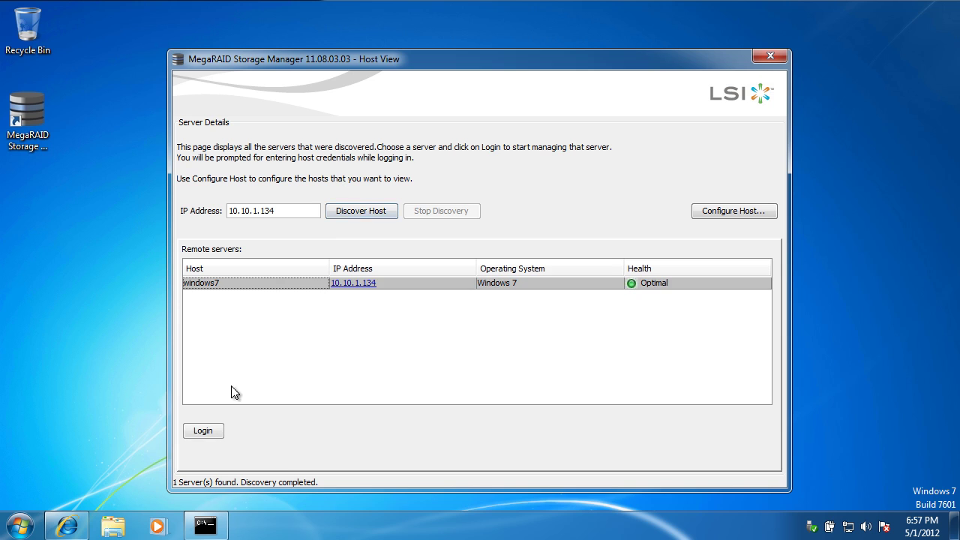
{"action": "left_click", "coordinate": [196, 431]}
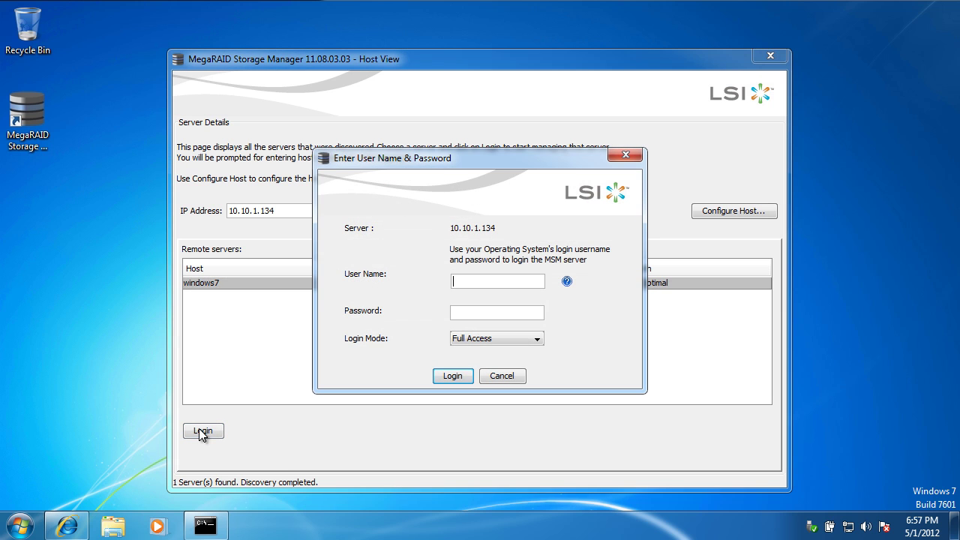
{"action": "key", "text": "Tab"}
{"action": "type", "text": "•••••••••"}
{"action": "key", "text": "Return"}
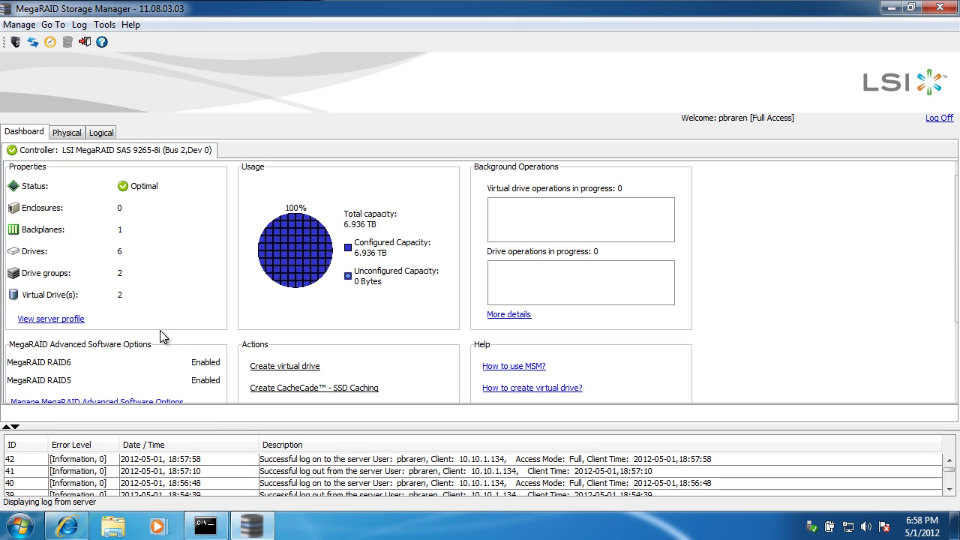
Check the LSI MegaRAID SAS 9265-8i properties in the Physical view, then return to the trial-keys page.
{"action": "left_click", "coordinate": [72, 135]}
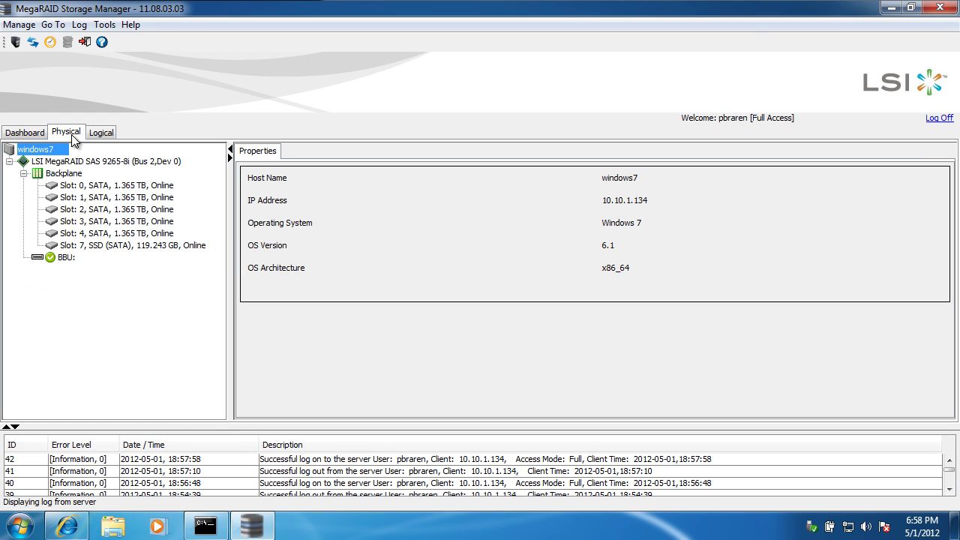
{"action": "left_click", "coordinate": [86, 161]}
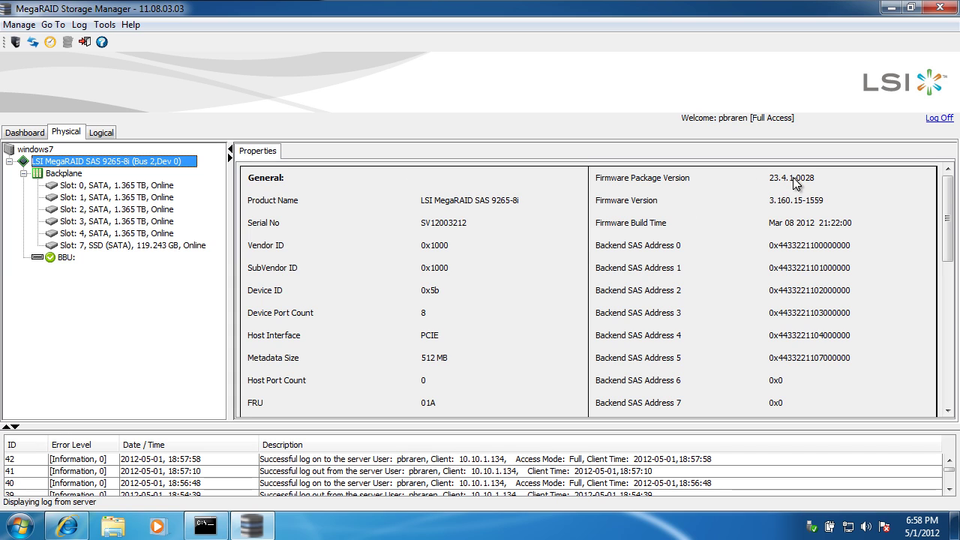
{"action": "left_click", "coordinate": [67, 526]}
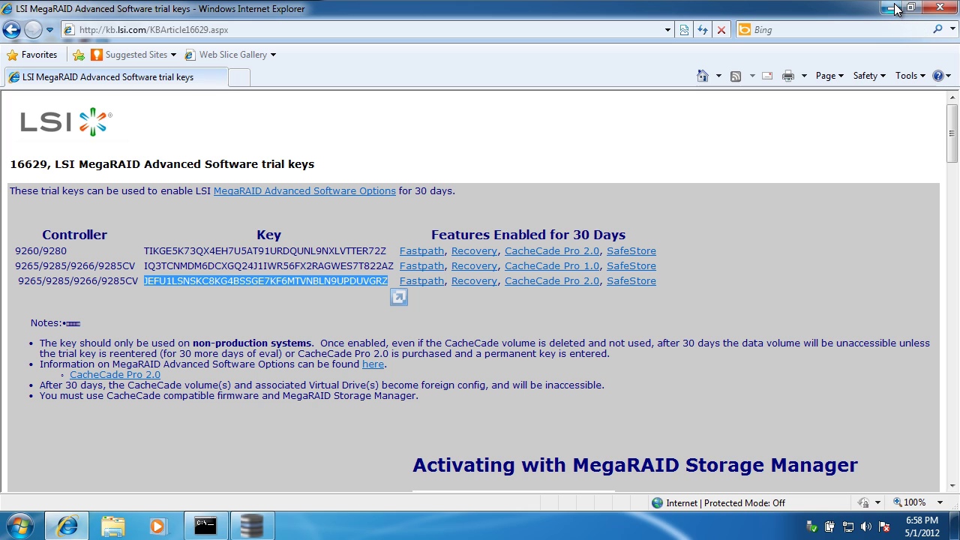
Scroll to 'Activating with MegaRAID Storage Manager' and shift the restored browser window to the right.
{"action": "left_click", "coordinate": [769, 388]}
{"action": "scroll", "coordinate": [770, 388], "scroll_direction": "down", "scroll_amount": 3}
{"action": "scroll", "coordinate": [771, 388], "scroll_direction": "down", "scroll_amount": 4}
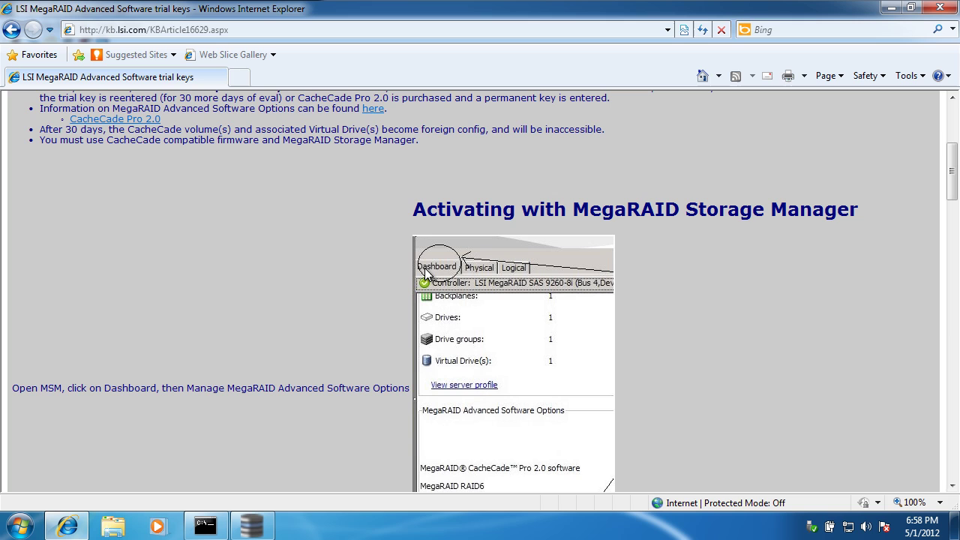
{"action": "left_click_drag", "start_coordinate": [199, 9], "coordinate": [959, 37]}
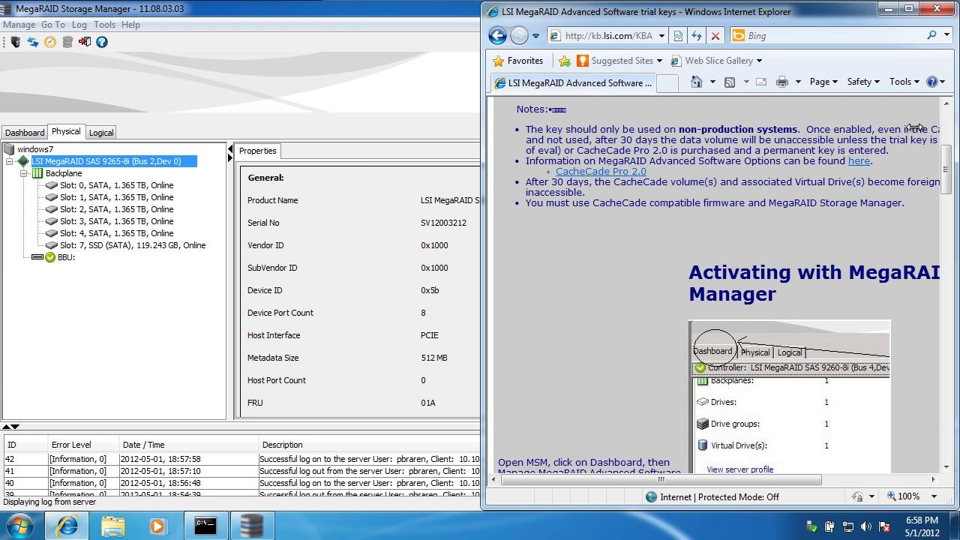
Snap the storage manager's dashboard to the left and resize it beside the activation instructions.
{"action": "left_click", "coordinate": [27, 135]}
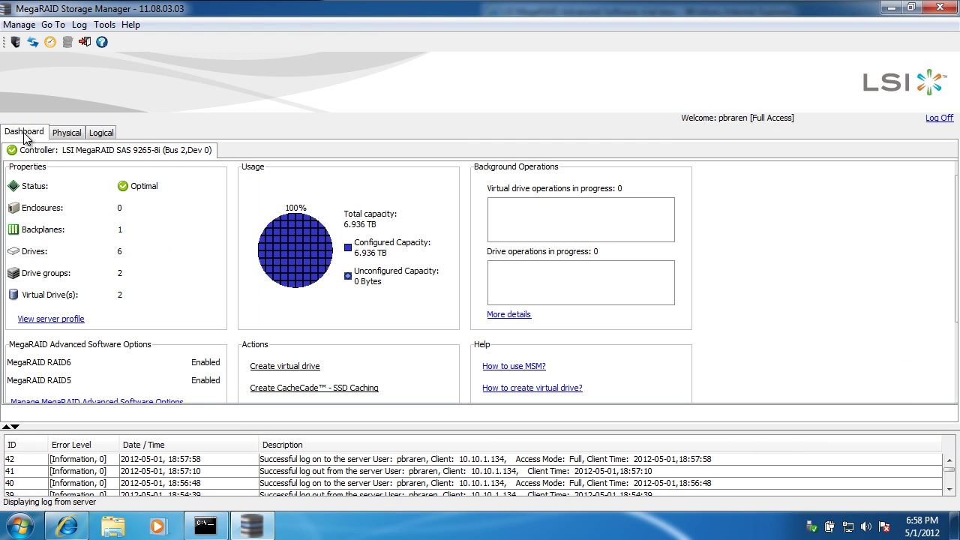
{"action": "key", "text": "super+Left"}
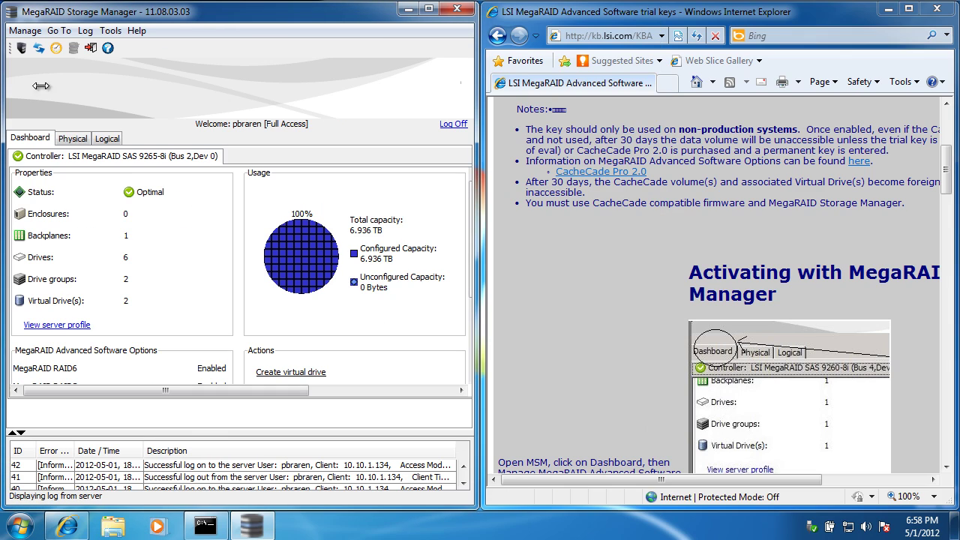
{"action": "left_click", "coordinate": [612, 262]}
{"action": "scroll", "coordinate": [611, 262], "scroll_direction": "down", "scroll_amount": 1}
{"action": "scroll", "coordinate": [612, 261], "scroll_direction": "down", "scroll_amount": 2}
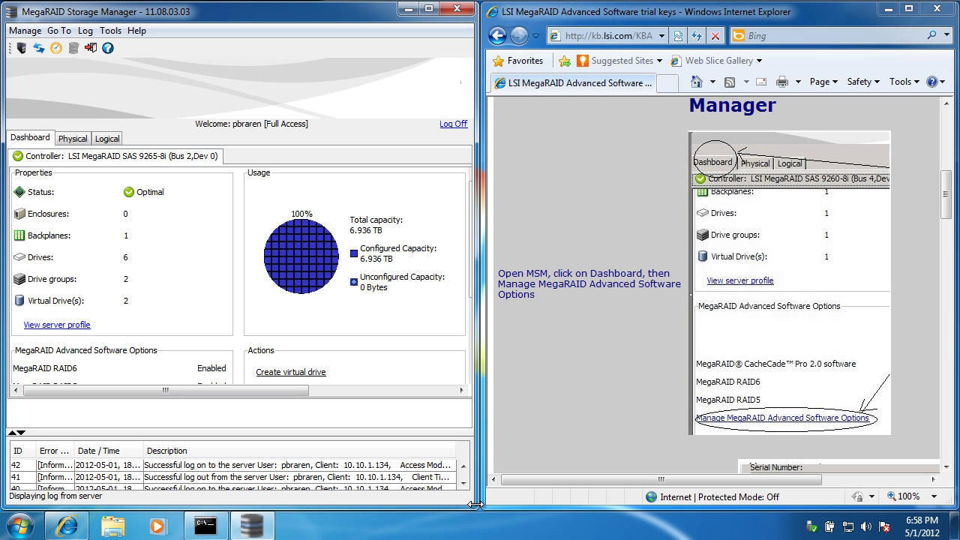
{"action": "left_click_drag", "start_coordinate": [477, 514], "coordinate": [593, 511]}
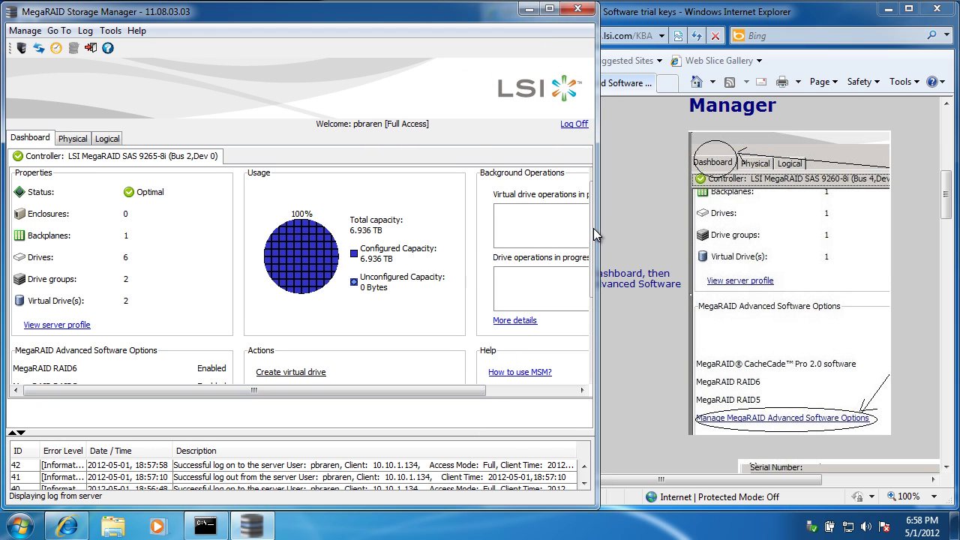
{"action": "left_click_drag", "start_coordinate": [593, 228], "coordinate": [640, 234]}
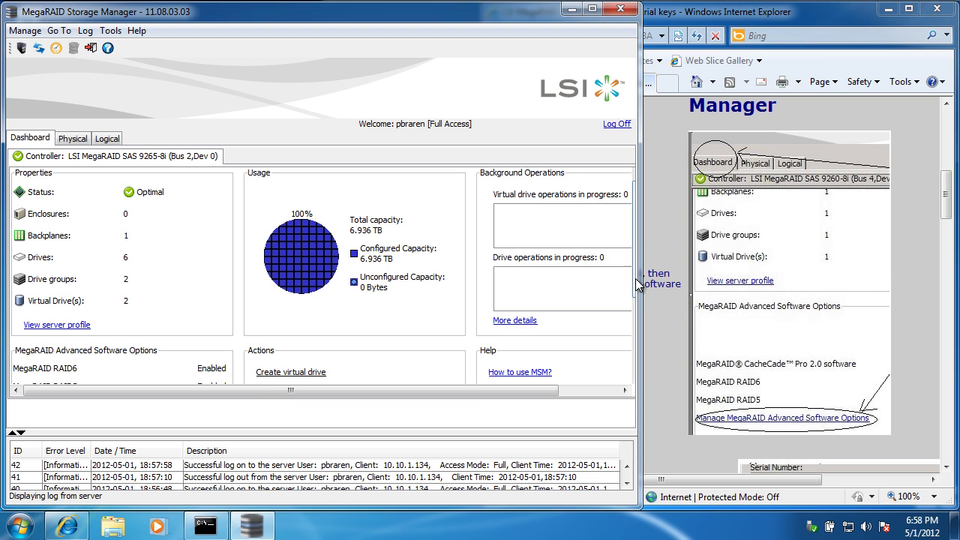
{"action": "left_click_drag", "start_coordinate": [636, 292], "coordinate": [631, 366]}
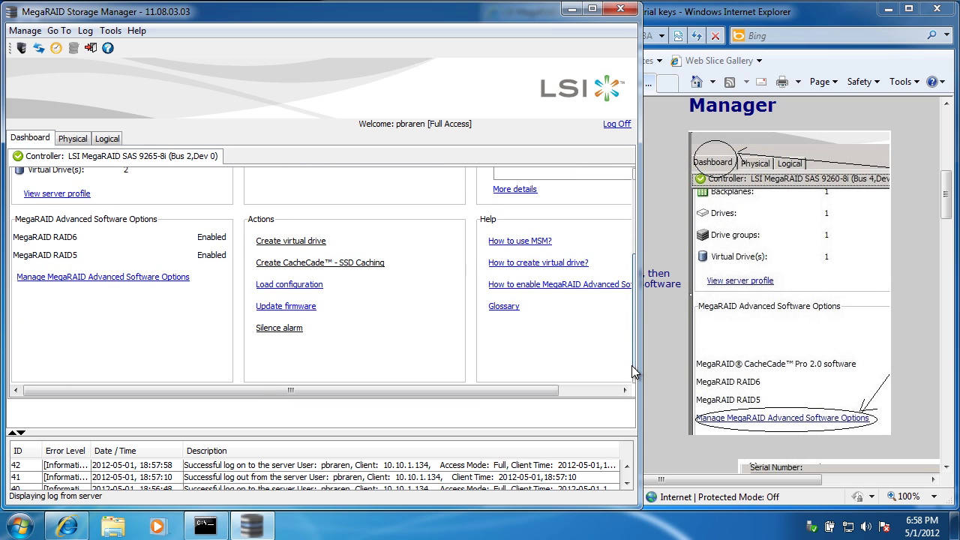
Open Manage MegaRAID Advanced Software Options, move it aside, and scroll the guide to the Activate step.
{"action": "left_click", "coordinate": [94, 282]}
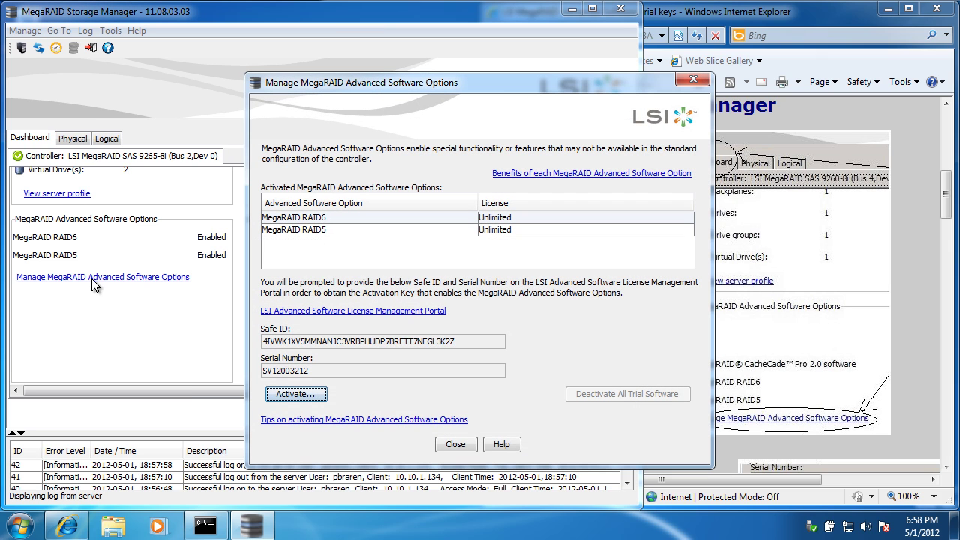
{"action": "left_click_drag", "start_coordinate": [496, 83], "coordinate": [291, 52]}
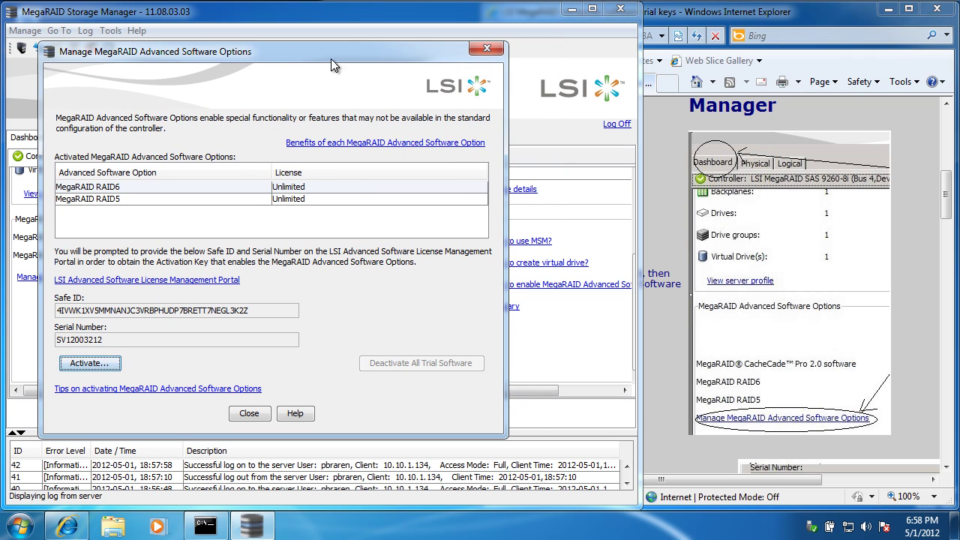
{"action": "left_click", "coordinate": [673, 225]}
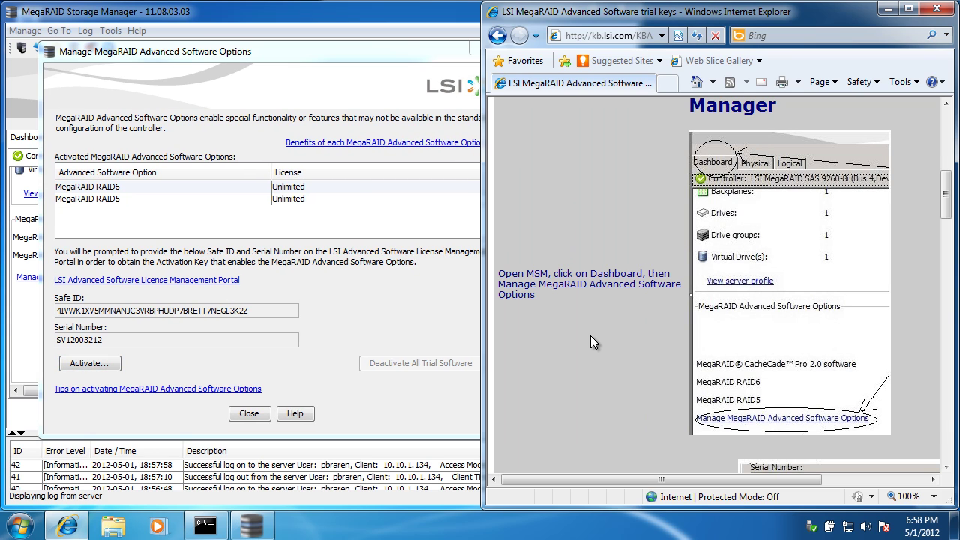
{"action": "scroll", "coordinate": [590, 335], "scroll_direction": "down", "scroll_amount": 5}
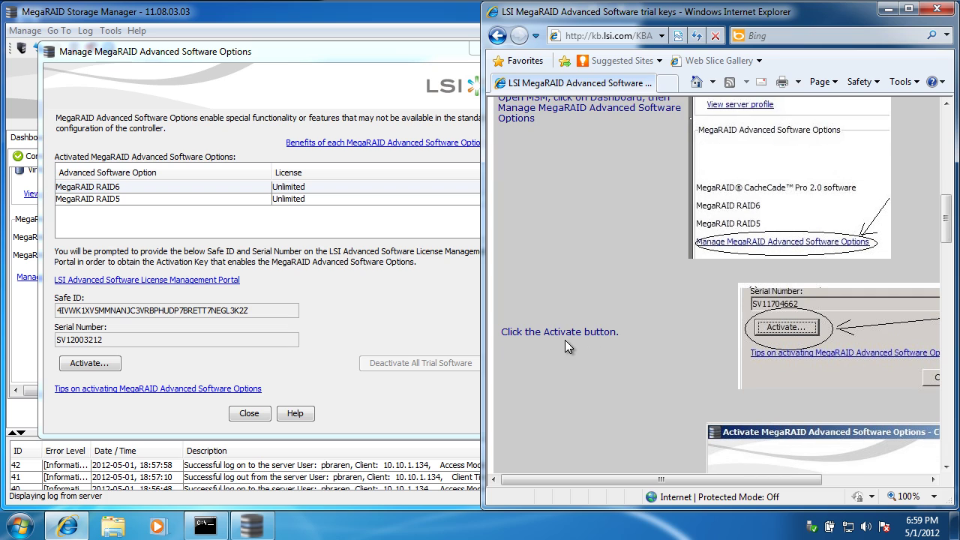
Activate the pasted trial key for FastPath, Recovery, CacheCade Pro 2.0 and SafeStore, accepting the restart notice.
{"action": "left_click", "coordinate": [91, 363]}
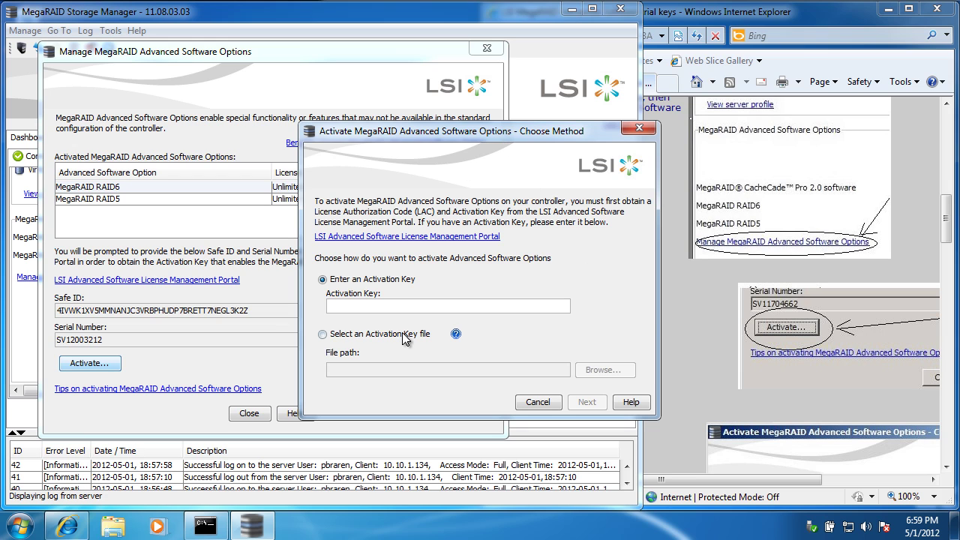
{"action": "key", "text": "ctrl+v"}
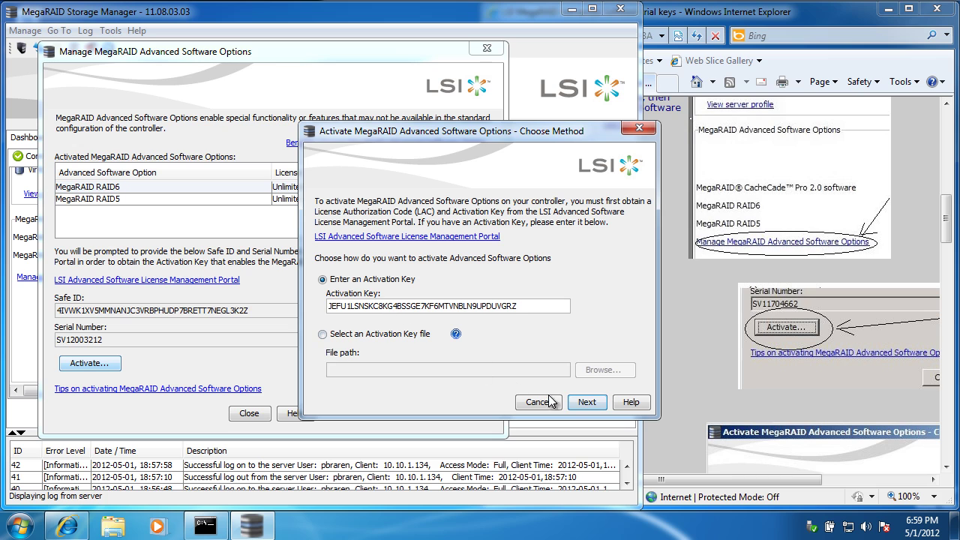
{"action": "left_click", "coordinate": [592, 403]}
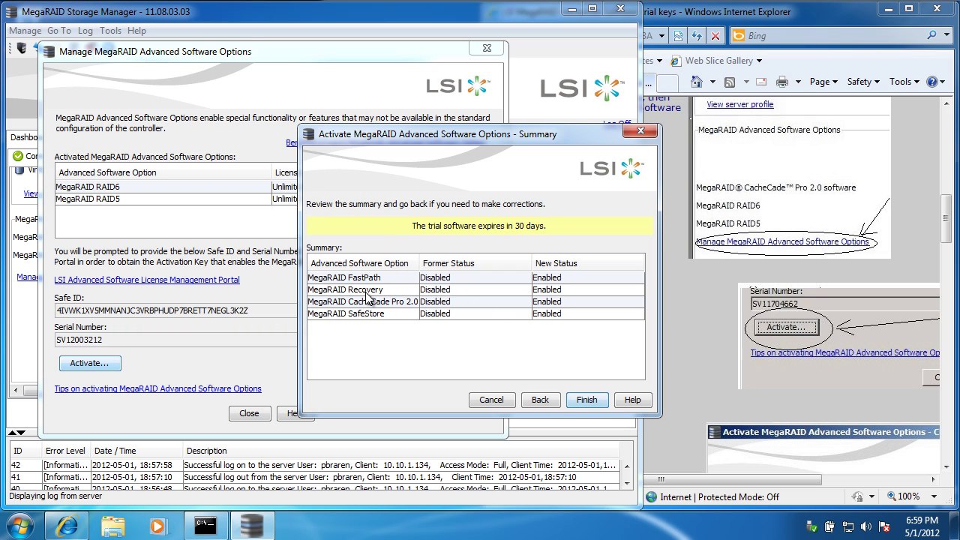
{"action": "left_click", "coordinate": [584, 401]}
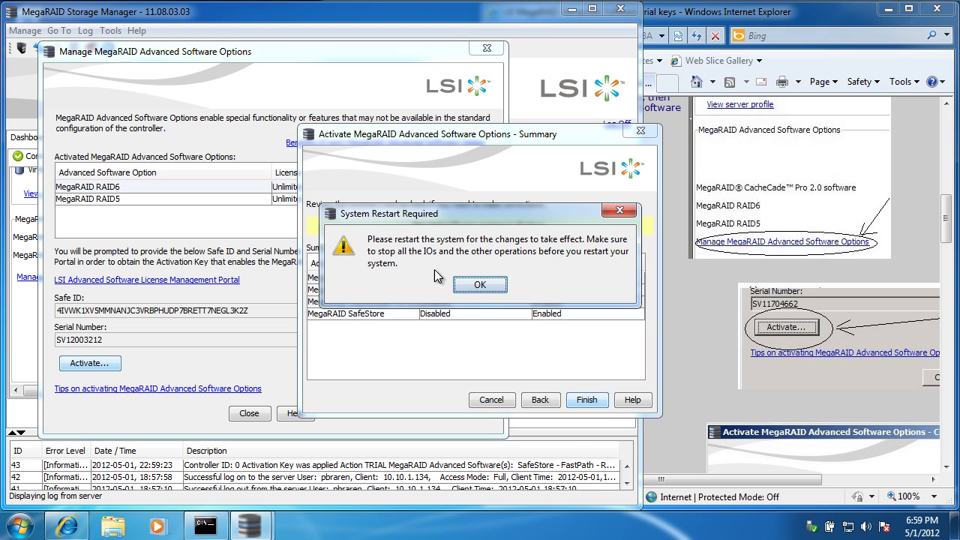
{"action": "left_click", "coordinate": [484, 289]}
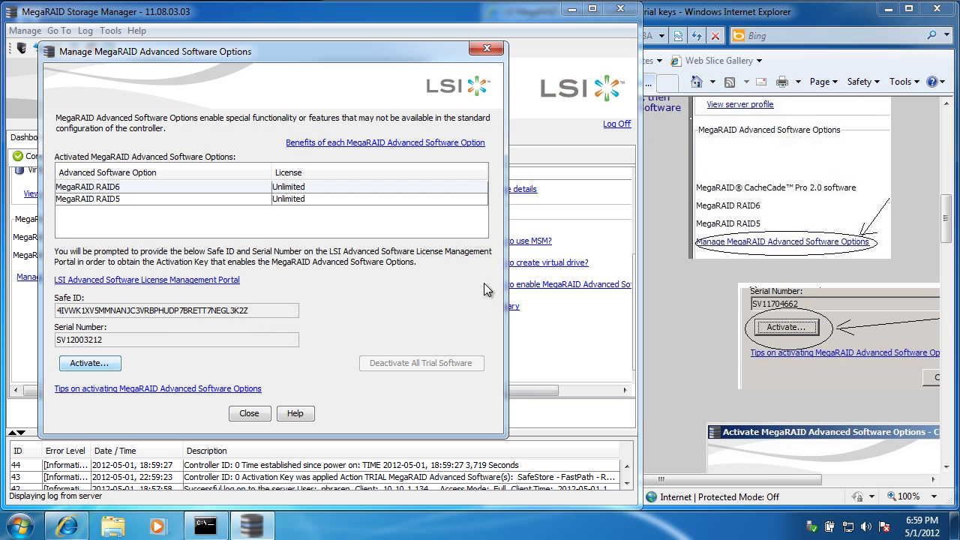
Close the options window and show the slot 7 SATA SSD (119.243 GB, Online) properties.
{"action": "left_click", "coordinate": [247, 412]}
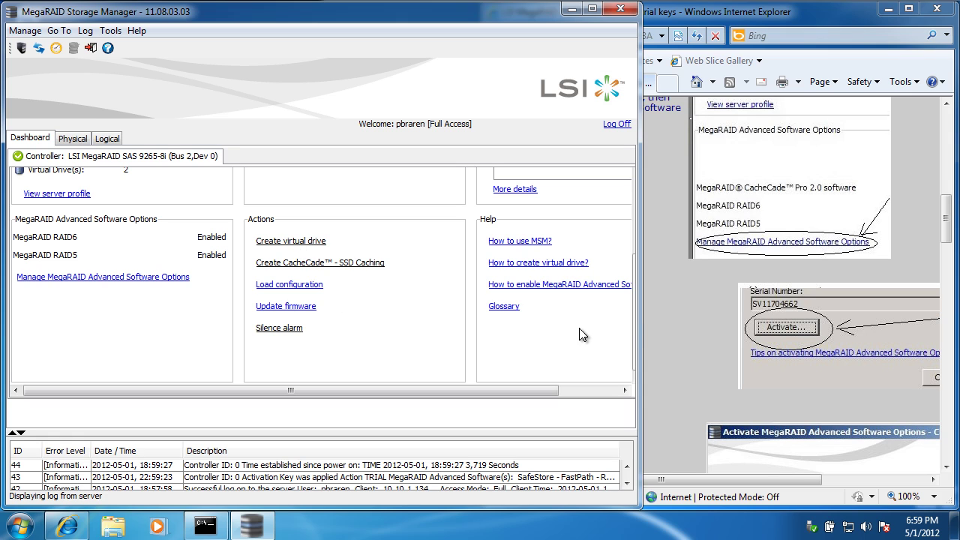
{"action": "left_click_drag", "start_coordinate": [634, 309], "coordinate": [652, 218]}
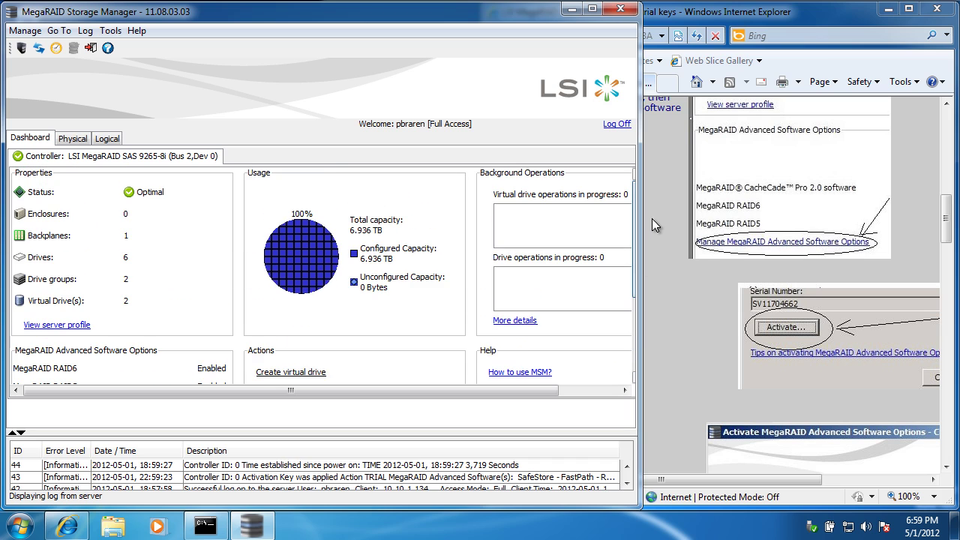
{"action": "left_click", "coordinate": [80, 147]}
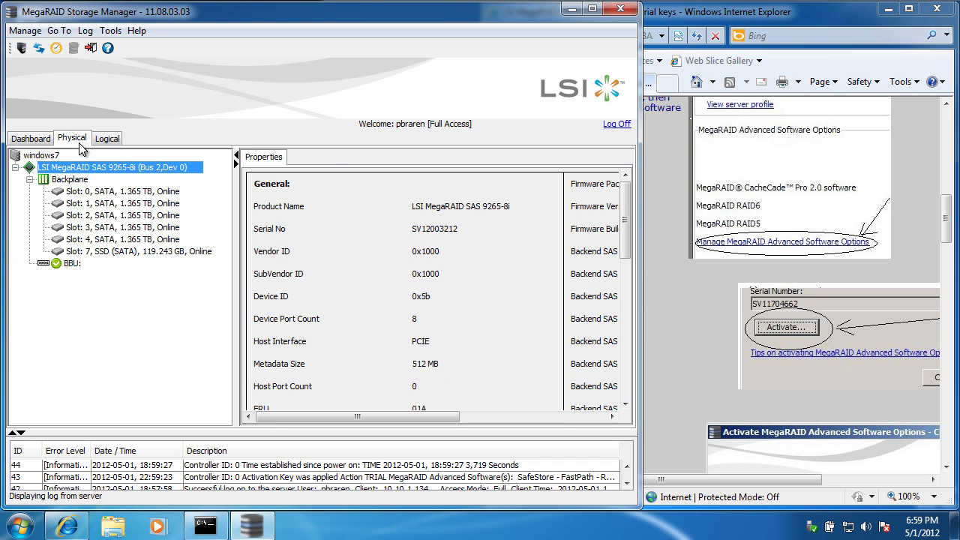
{"action": "left_click", "coordinate": [98, 252]}
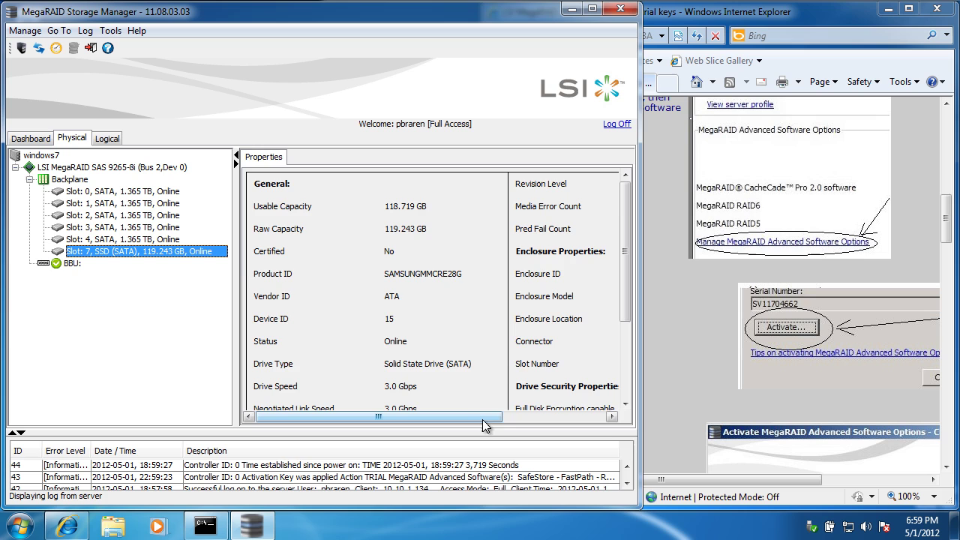
{"action": "left_click_drag", "start_coordinate": [482, 418], "coordinate": [416, 405]}
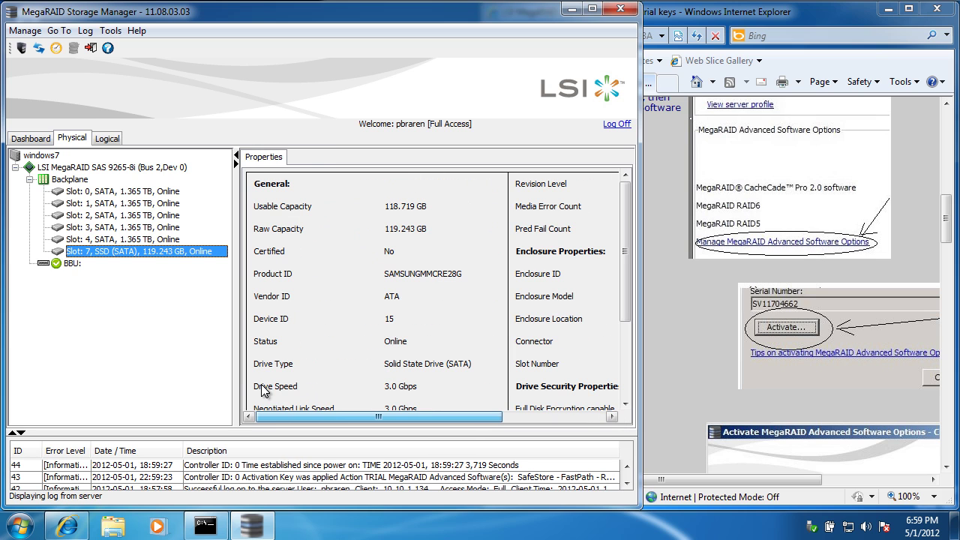
Reopen Advanced Software Options from the dashboard, confirming only RAID6 and RAID5 are enabled, then close it.
{"action": "left_click", "coordinate": [34, 140]}
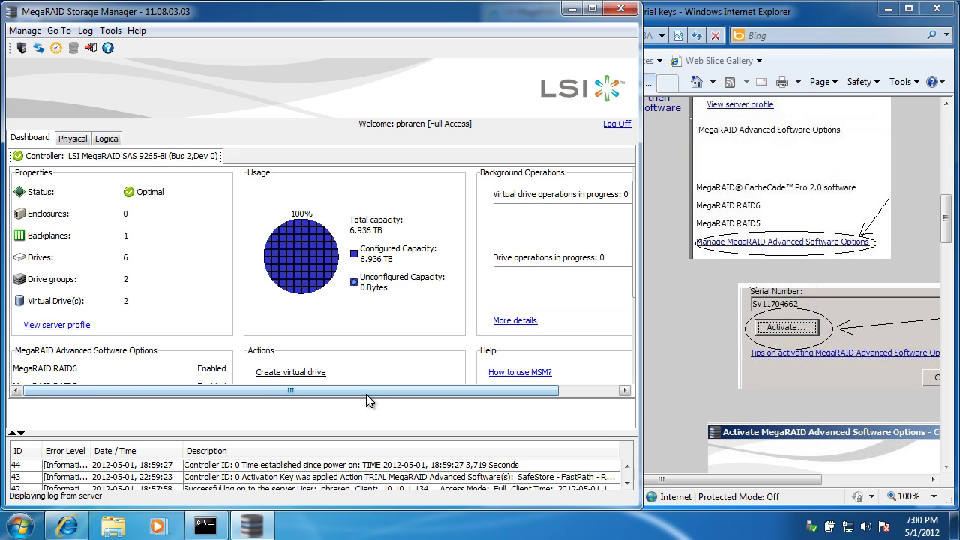
{"action": "scroll", "coordinate": [170, 289], "scroll_direction": "down", "scroll_amount": 2}
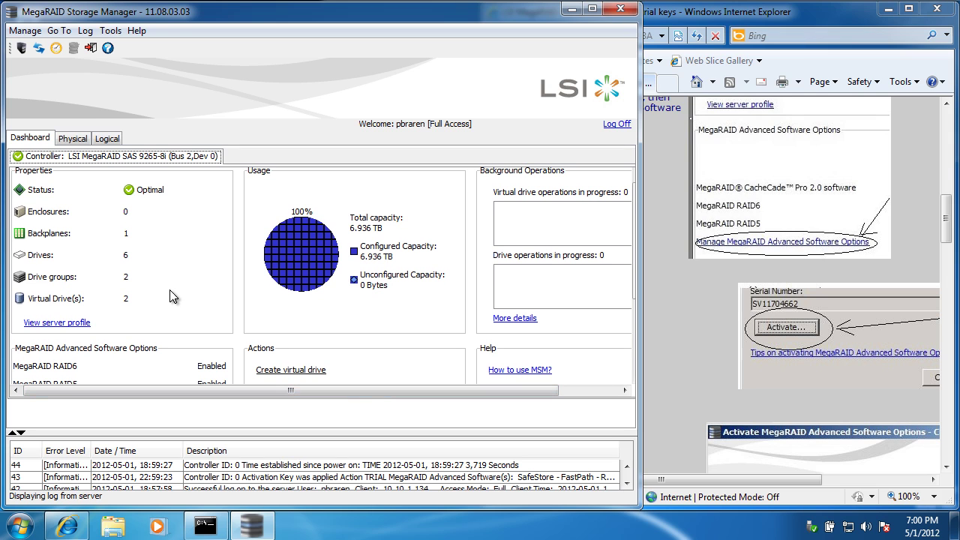
{"action": "scroll", "coordinate": [173, 293], "scroll_direction": "down", "scroll_amount": 3}
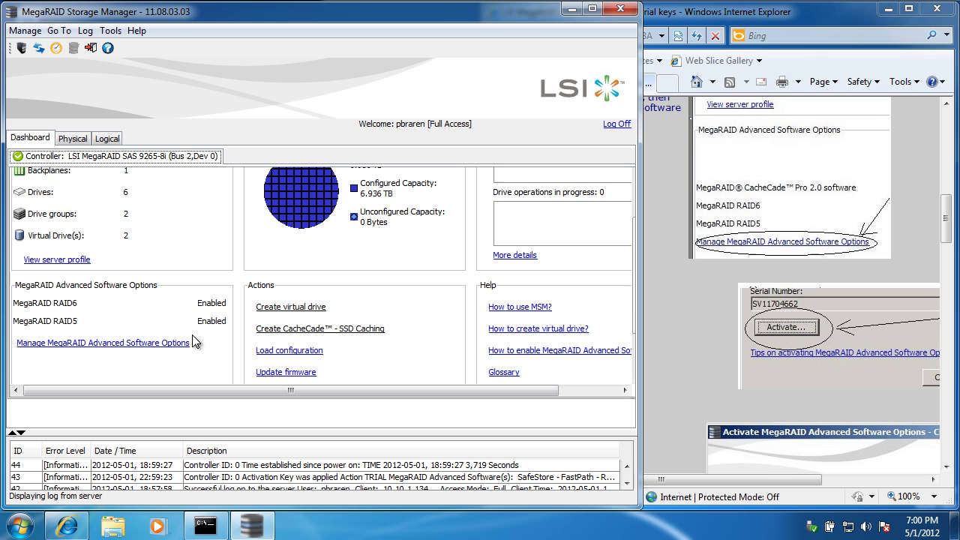
{"action": "left_click", "coordinate": [124, 344]}
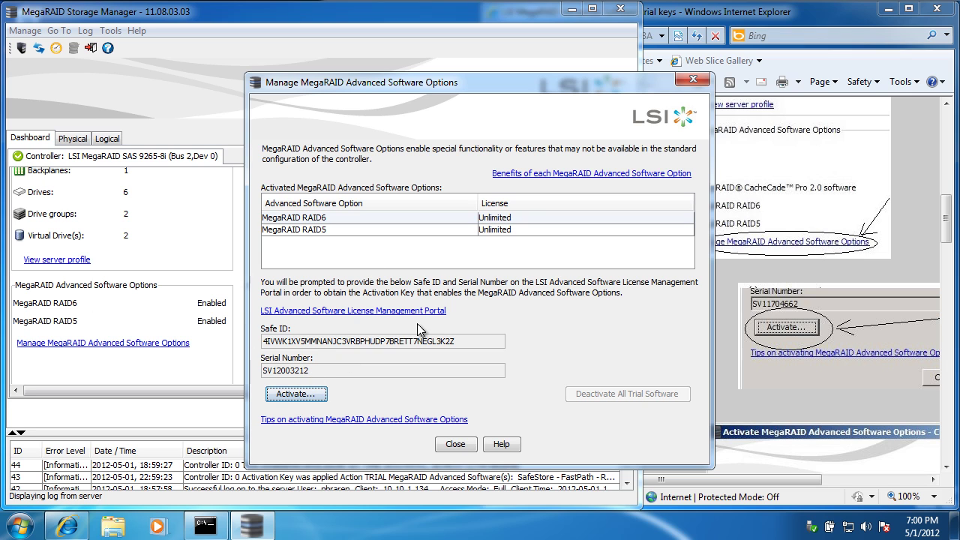
{"action": "left_click", "coordinate": [690, 81]}
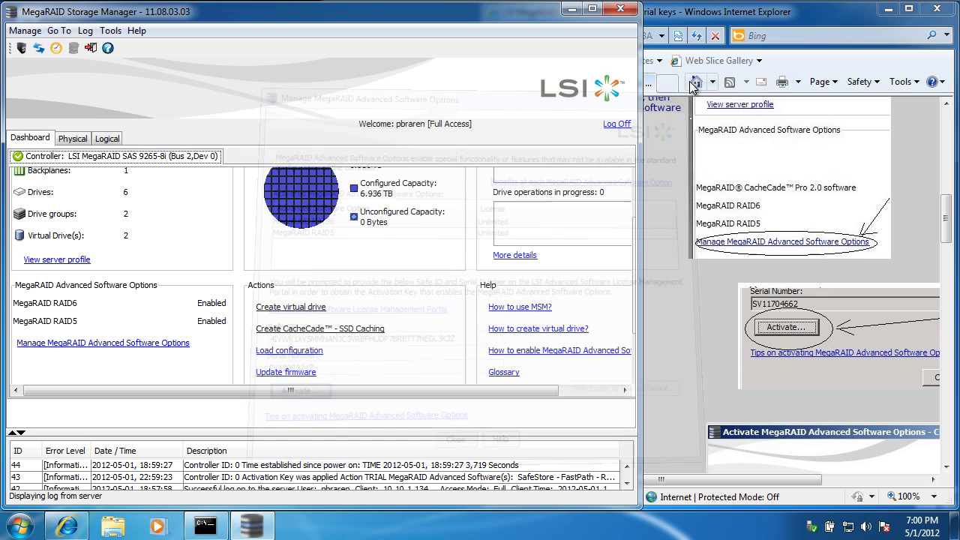
Close the browser and use the Start menu's Log off arrow to disconnect or lock the session.
{"action": "left_click", "coordinate": [944, 15]}
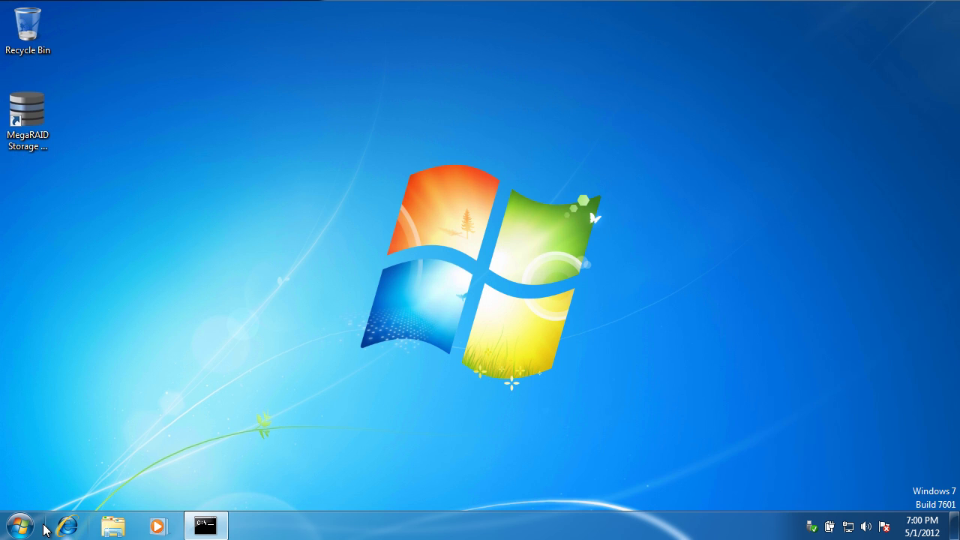
{"action": "left_click", "coordinate": [30, 525]}
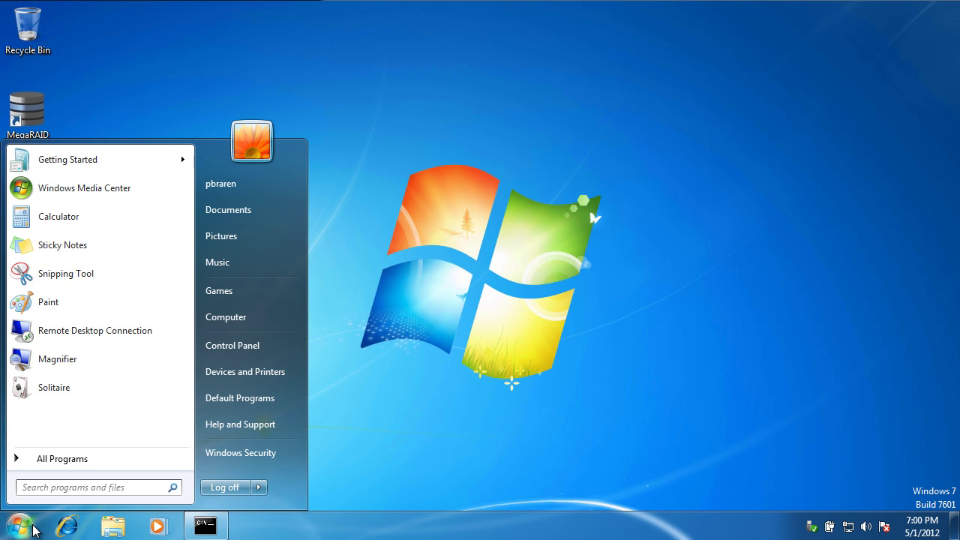
{"action": "left_click", "coordinate": [492, 395]}
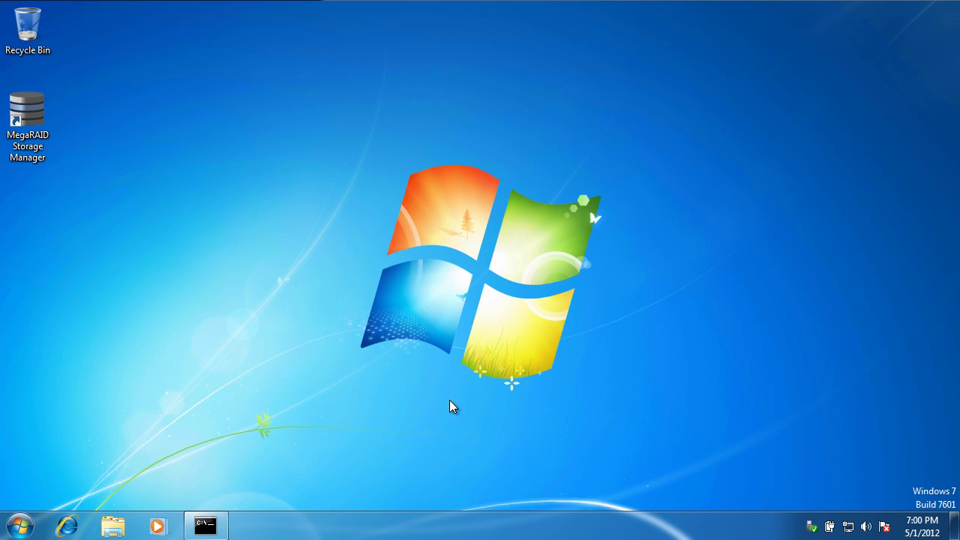
{"action": "left_click", "coordinate": [24, 525]}
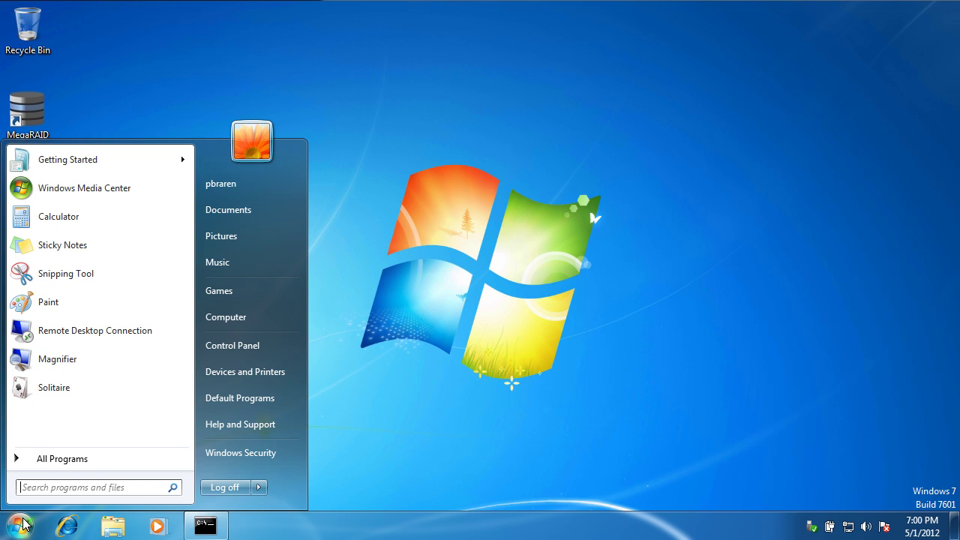
{"action": "left_click", "coordinate": [260, 488]}
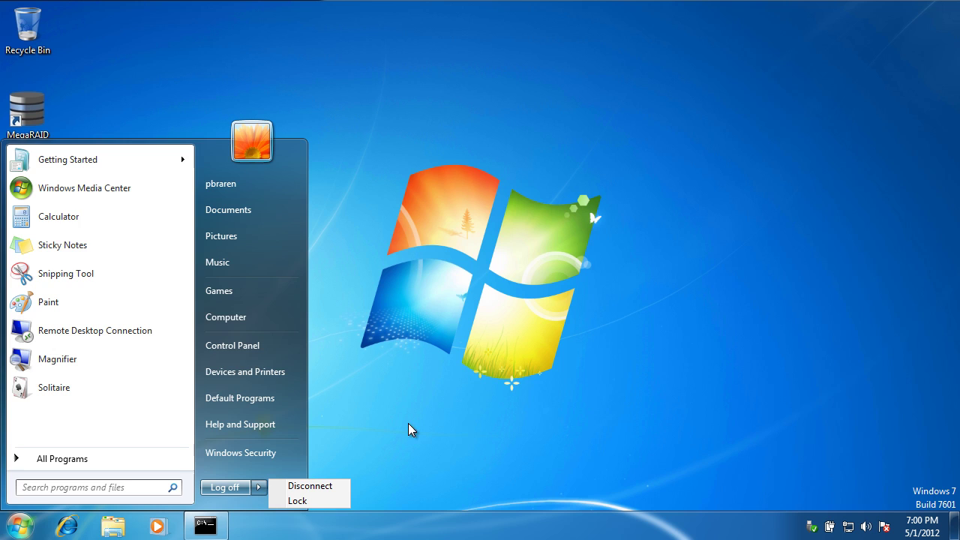
{"action": "left_click", "coordinate": [523, 351]}
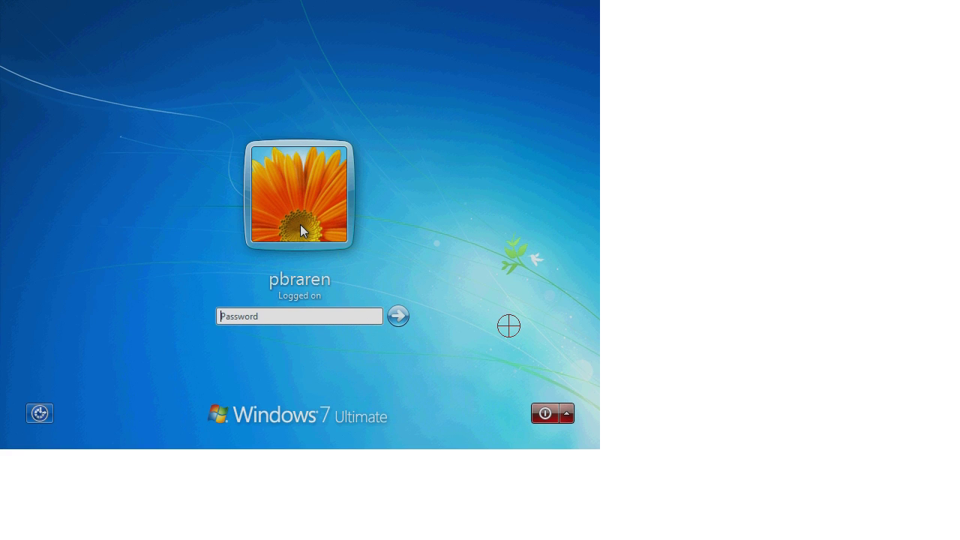
Log on to Windows 7, then restart it from the Ctrl+Alt+Del security screen's power menu.
{"action": "type", "text": "**********"}
{"action": "key", "text": "Return"}
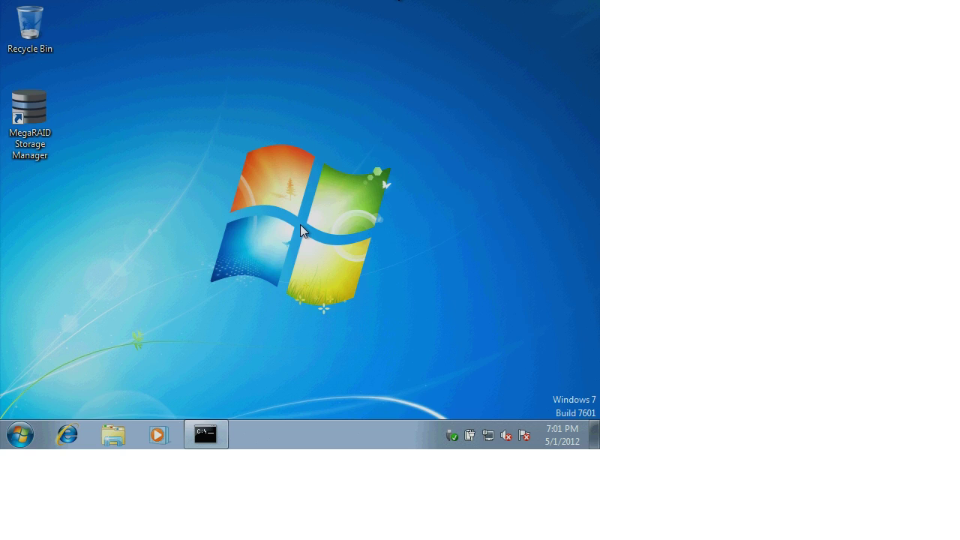
{"action": "key", "text": "ctrl+alt+Delete"}
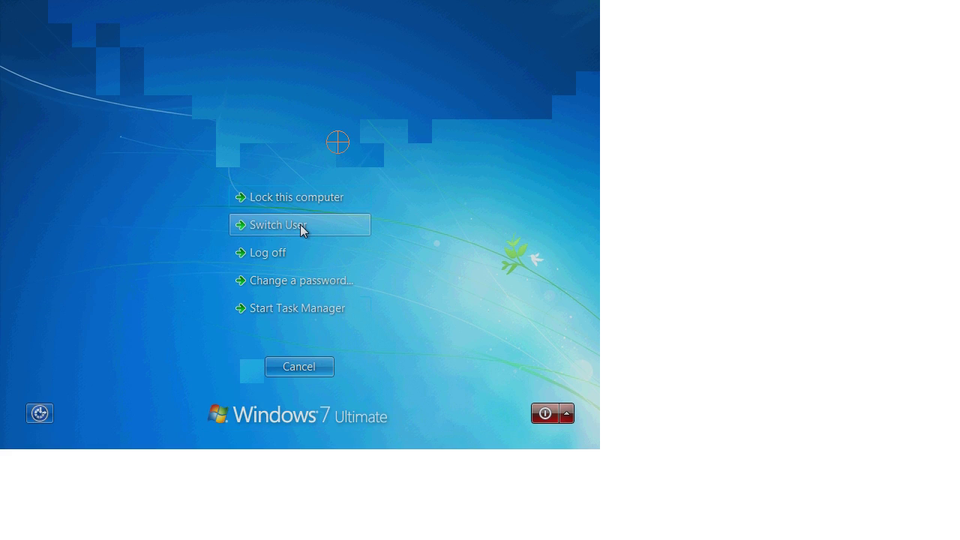
{"action": "key", "text": "Tab"}
{"action": "key", "text": "Tab"}
{"action": "key", "text": "Return"}
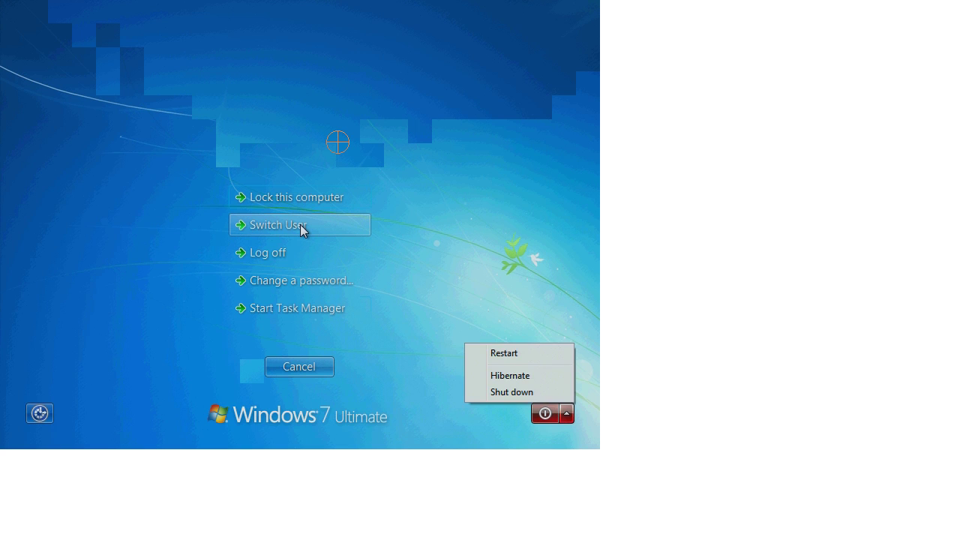
{"action": "key", "text": "Up"}
{"action": "key", "text": "Up"}
{"action": "key", "text": "Up"}
{"action": "key", "text": "Return"}
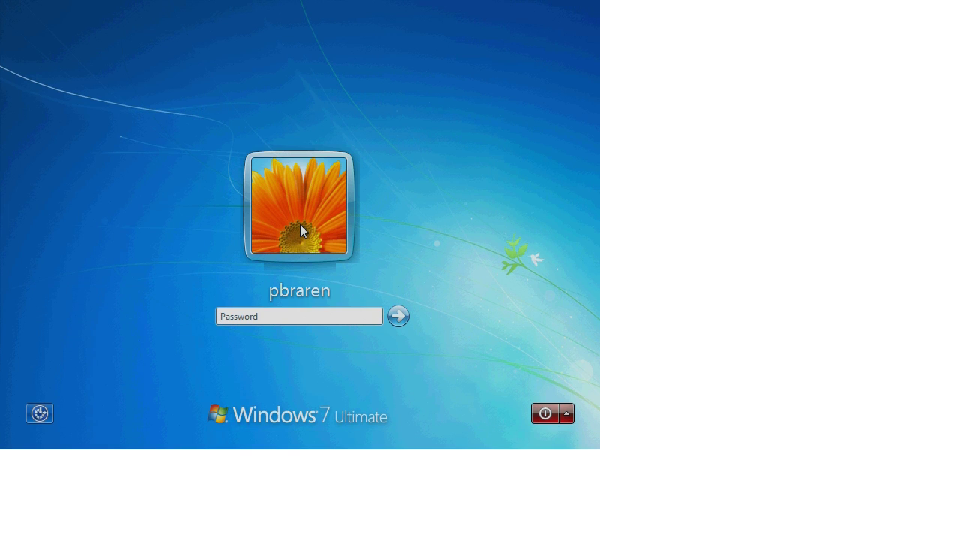
Dismiss the session-ended message, reconnect to 10.10.1.133 with the password, and go full screen.
{"action": "type", "text": "*********"}
{"action": "key", "text": "Return"}
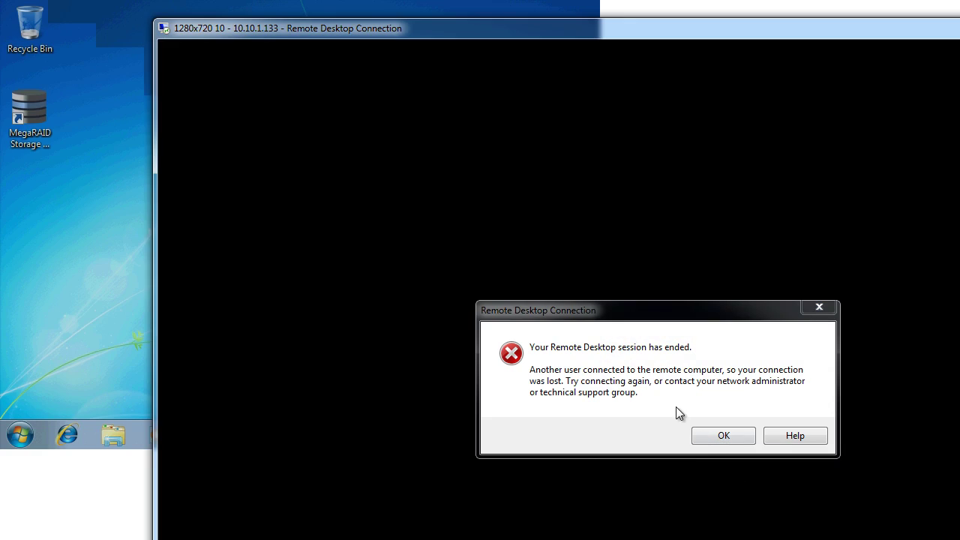
{"action": "left_click", "coordinate": [714, 439]}
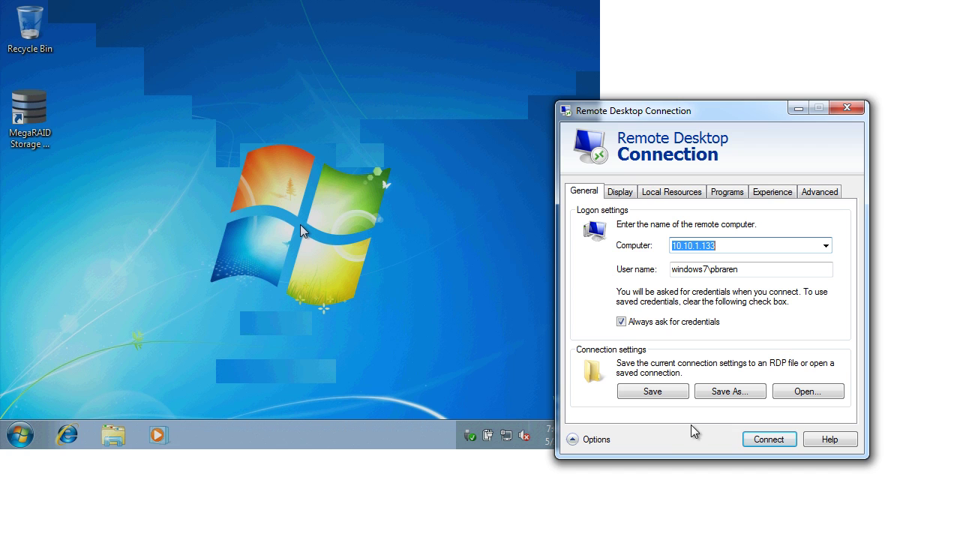
{"action": "left_click", "coordinate": [746, 441]}
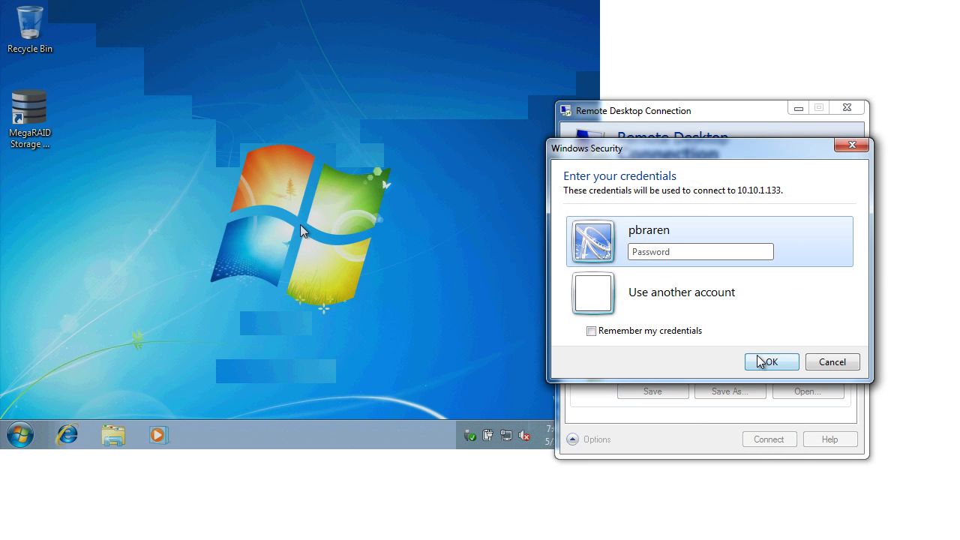
{"action": "type", "text": "•••••••••"}
{"action": "left_click", "coordinate": [758, 357]}
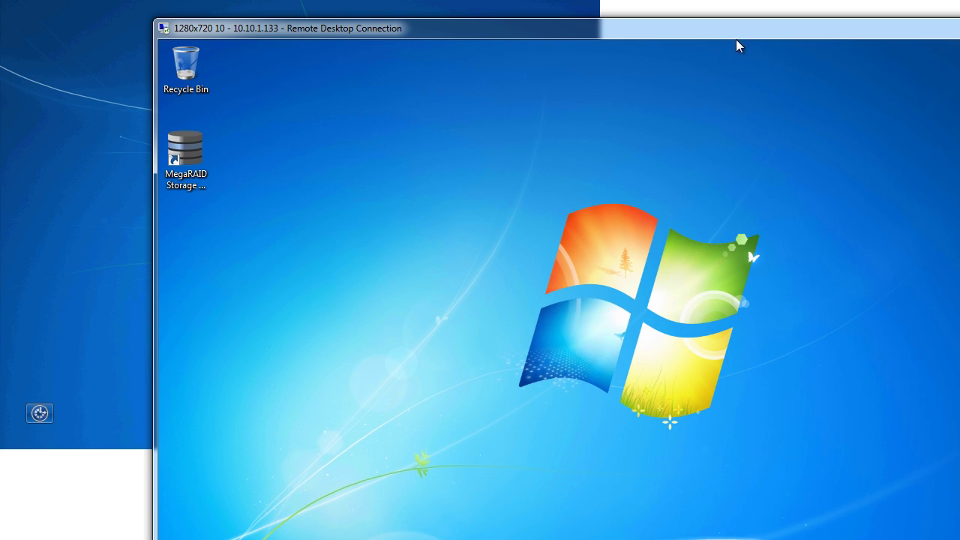
{"action": "double_click", "coordinate": [735, 39]}
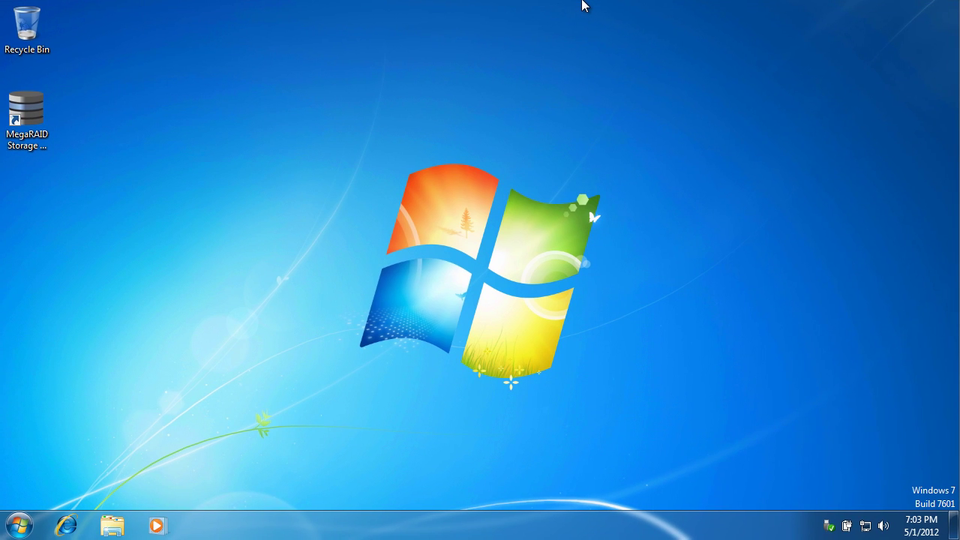
Launch MegaRAID Storage Manager and log in to the windows7 host with the account's user name and password.
{"action": "left_click", "coordinate": [35, 119]}
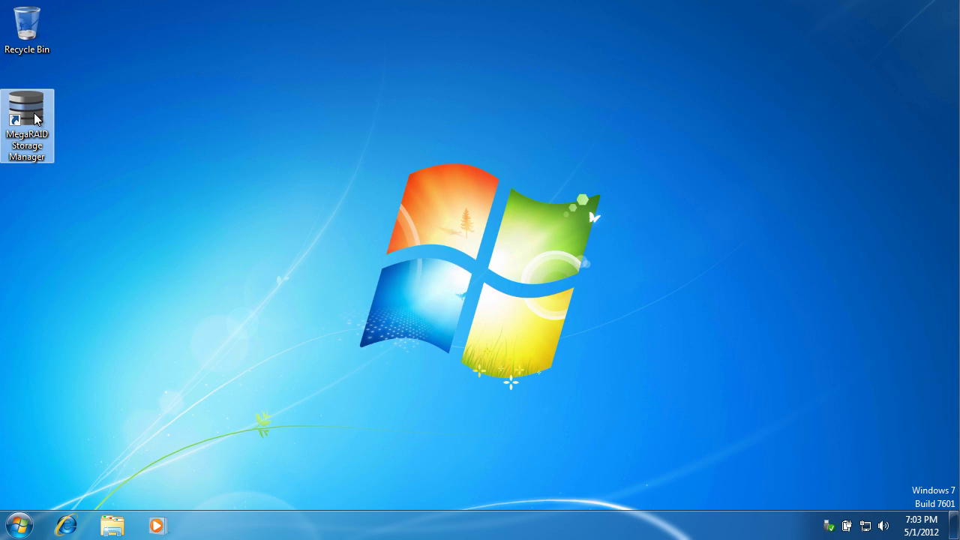
{"action": "double_click", "coordinate": [35, 114]}
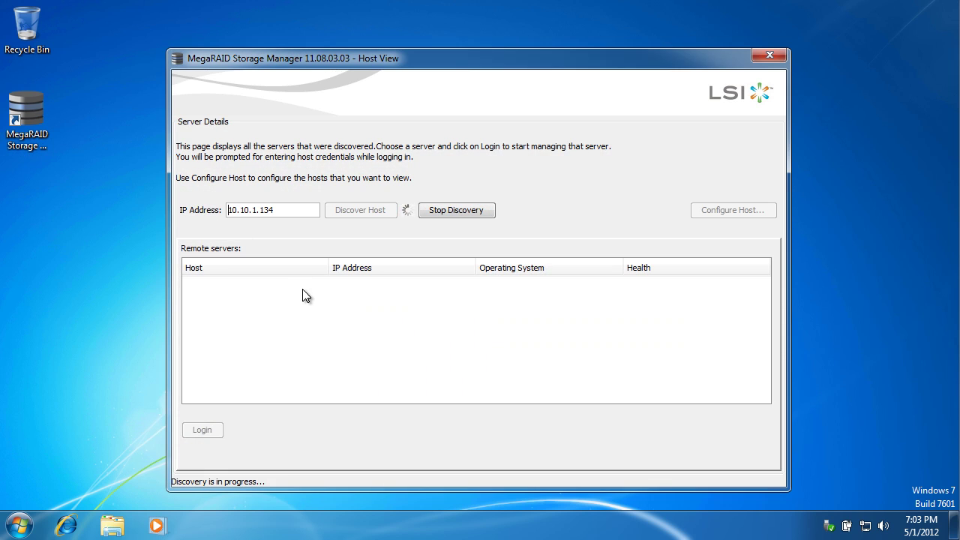
{"action": "double_click", "coordinate": [301, 285]}
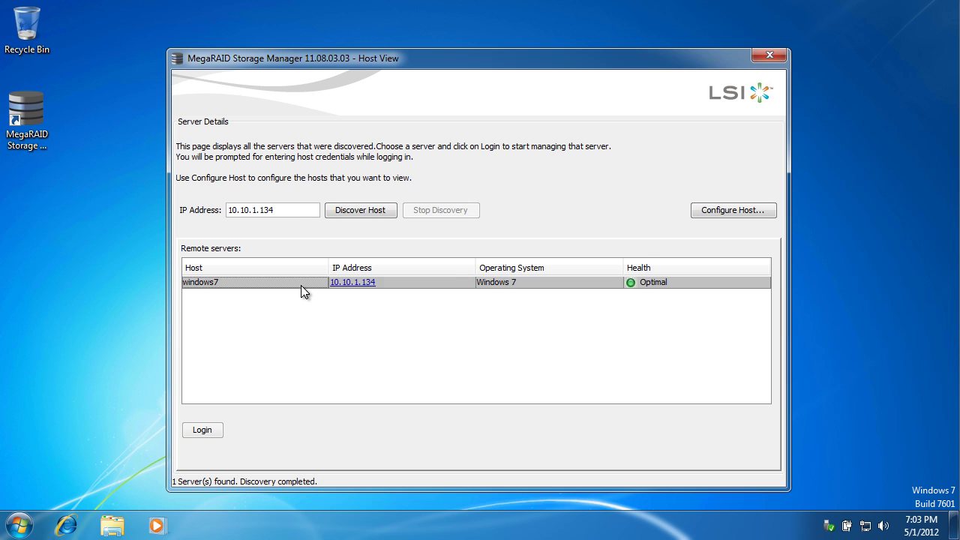
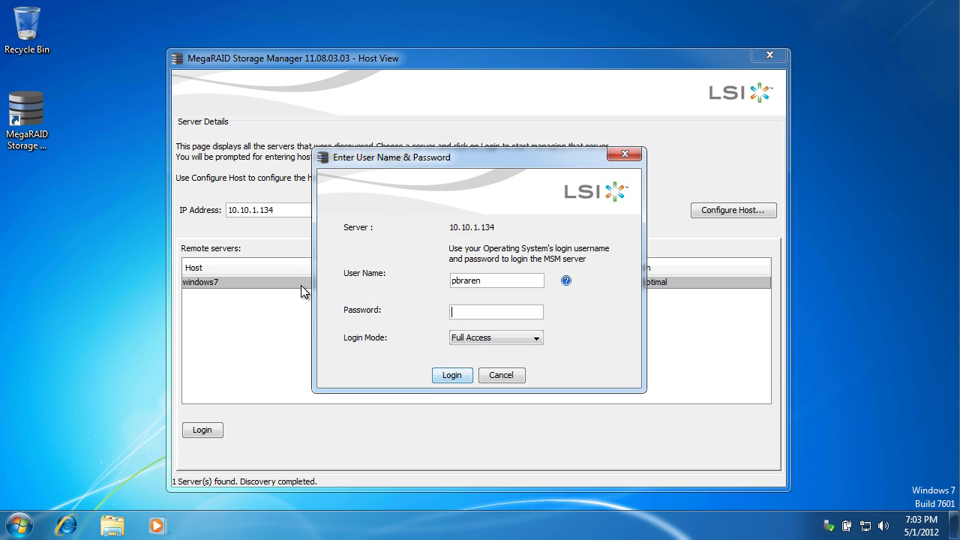
{"action": "key", "text": "Tab"}
{"action": "type", "text": "*********"}
{"action": "key", "text": "Return"}
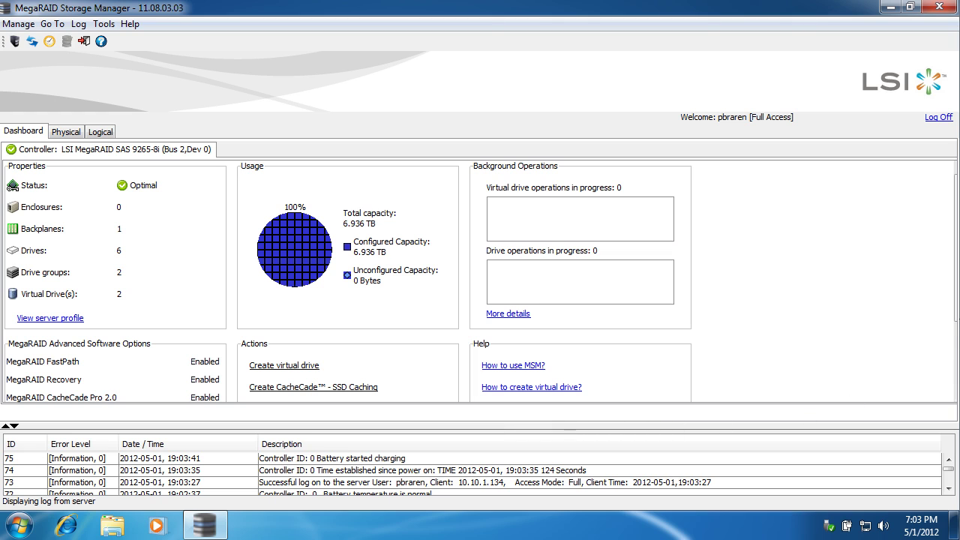
Scroll the dashboard to review the MegaRAID Advanced Software Options and their Enabled status.
{"action": "left_click", "coordinate": [956, 356]}
{"action": "left_click_drag", "start_coordinate": [955, 356], "coordinate": [956, 348]}
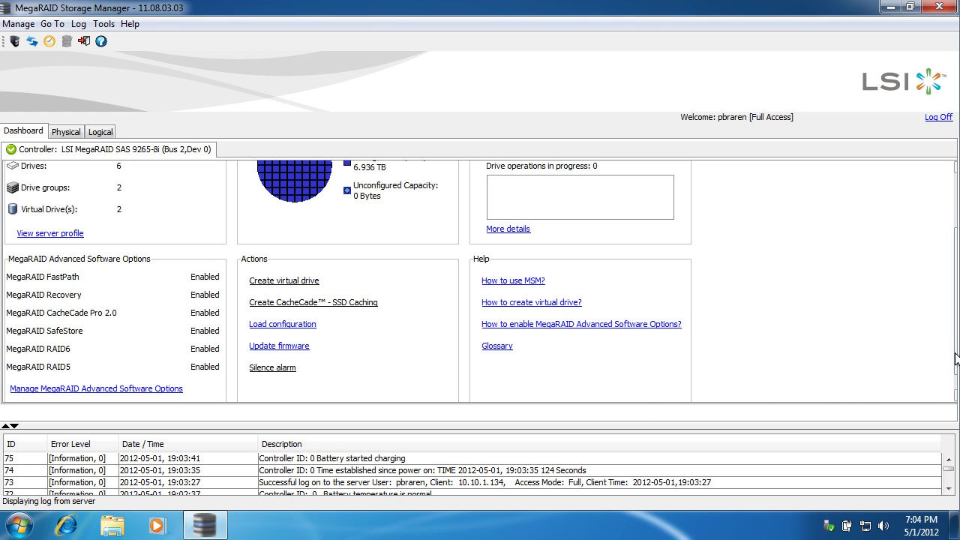
{"action": "scroll", "coordinate": [955, 352], "scroll_direction": "up", "scroll_amount": 3}
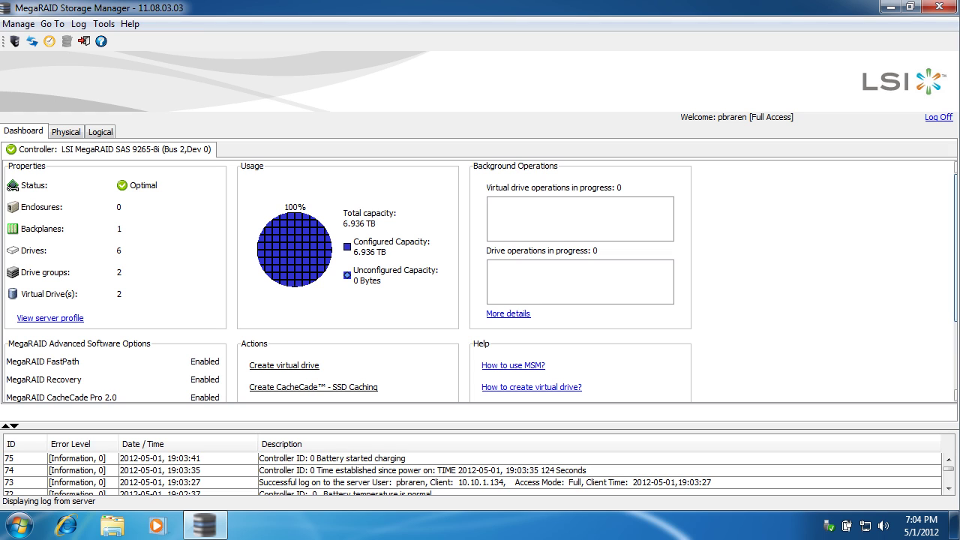
{"action": "scroll", "coordinate": [479, 281], "scroll_direction": "down", "scroll_amount": 3}
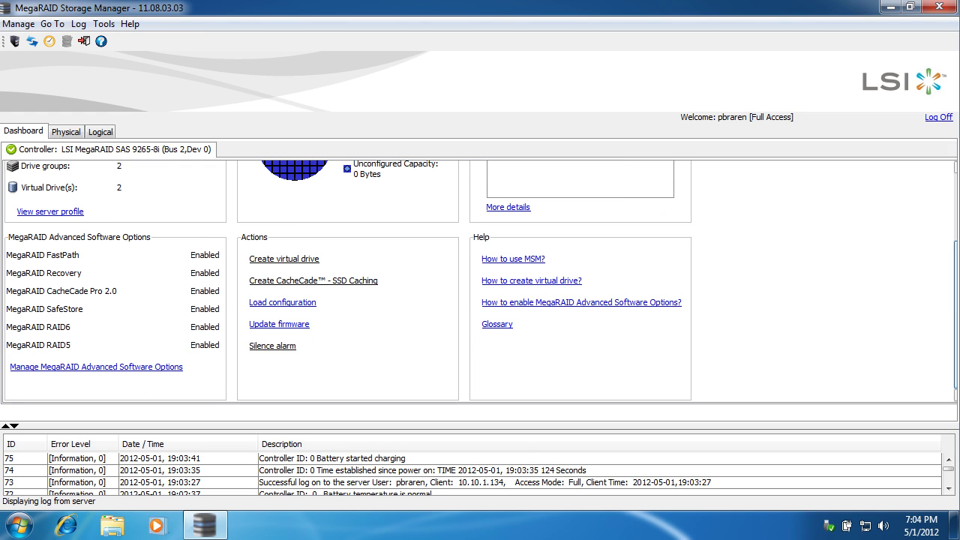
{"action": "scroll", "coordinate": [480, 282], "scroll_direction": "up", "scroll_amount": 3}
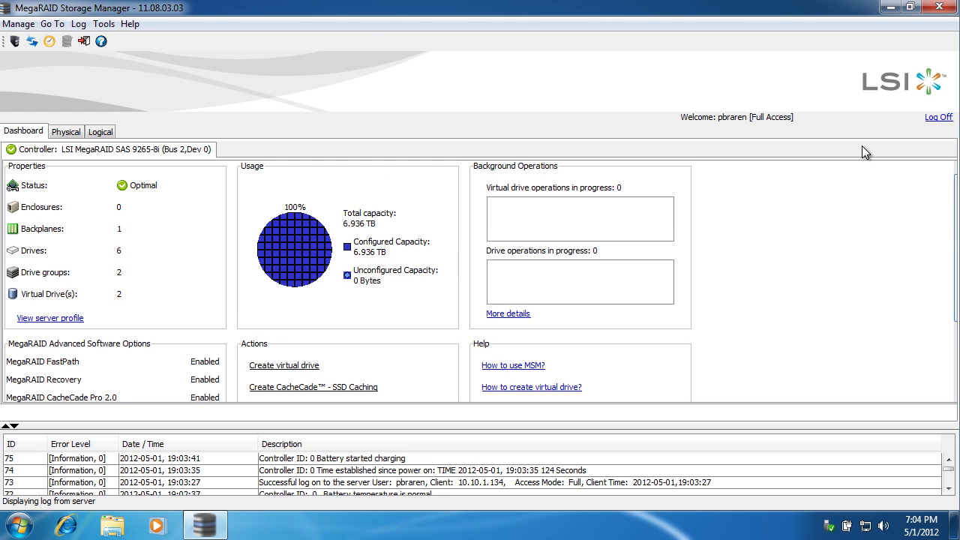
In the Logical view, inspect the slot 1 and slot 0 drives and Virtual Drive 1, then show the Physical view.
{"action": "left_click", "coordinate": [111, 132]}
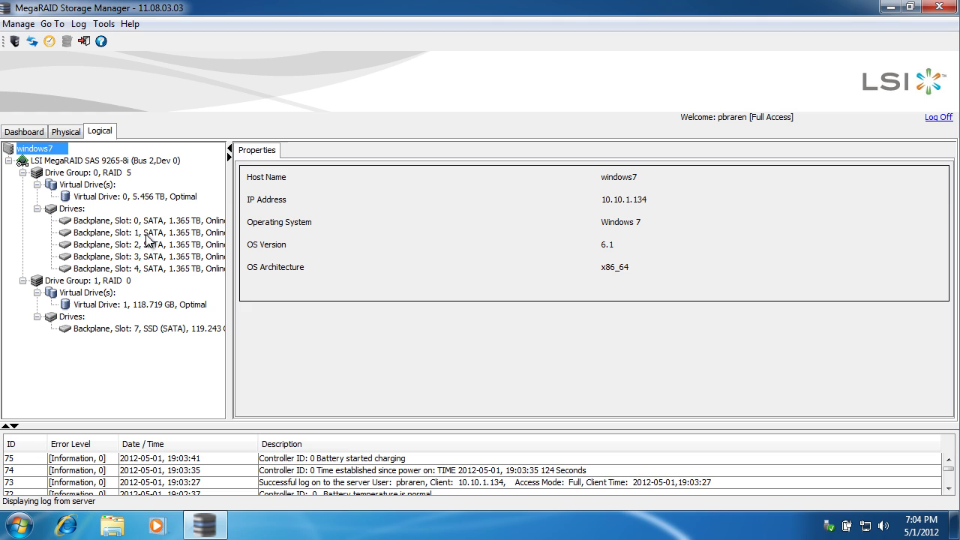
{"action": "left_click", "coordinate": [73, 209]}
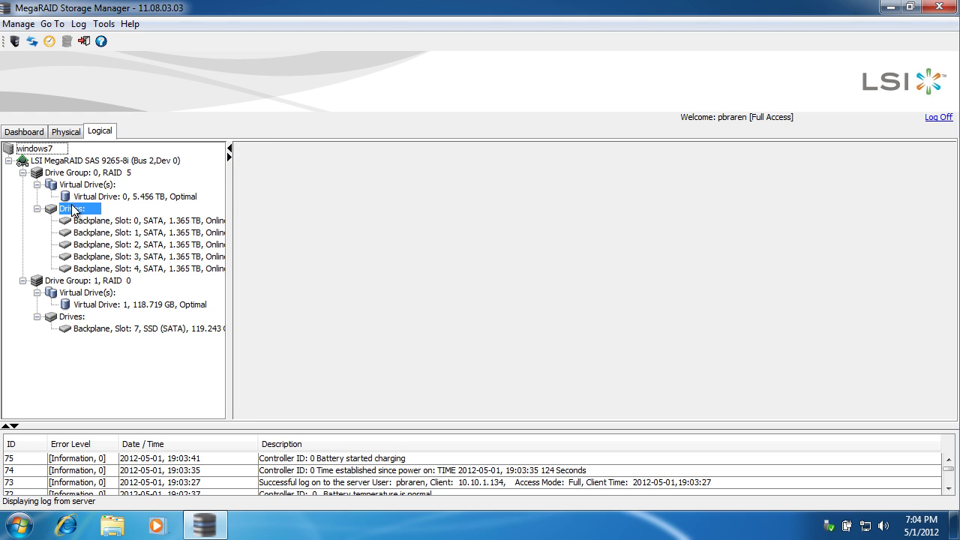
{"action": "left_click", "coordinate": [160, 233]}
{"action": "left_click", "coordinate": [160, 222]}
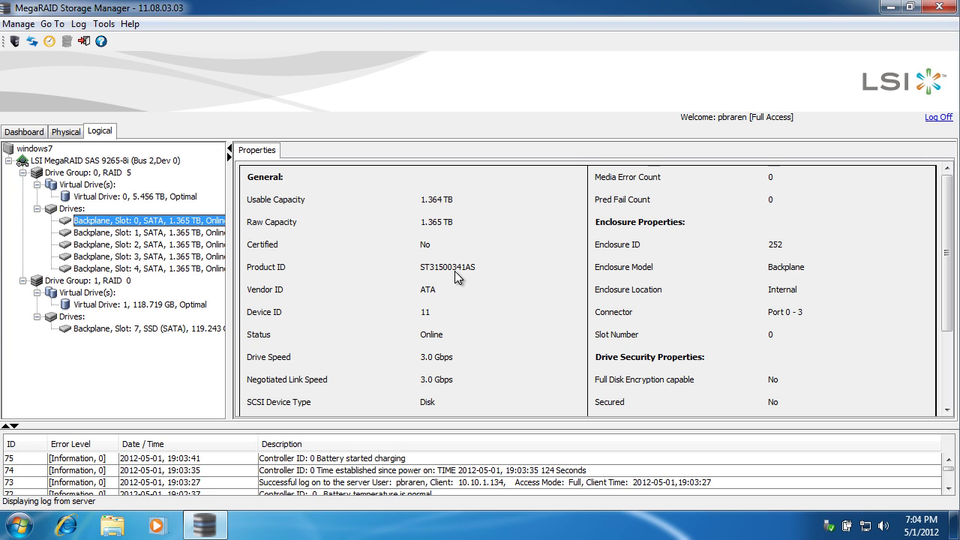
{"action": "left_click", "coordinate": [94, 306]}
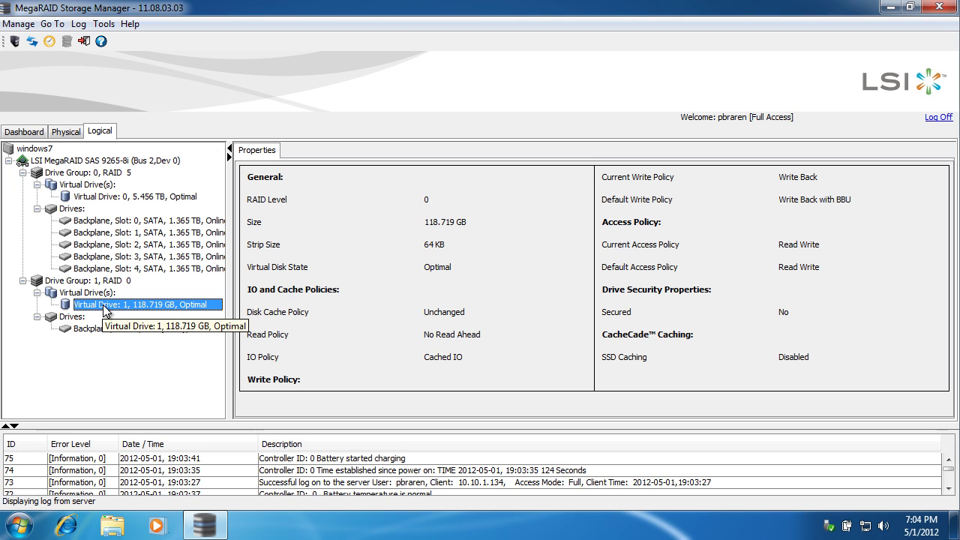
{"action": "left_click", "coordinate": [67, 133]}
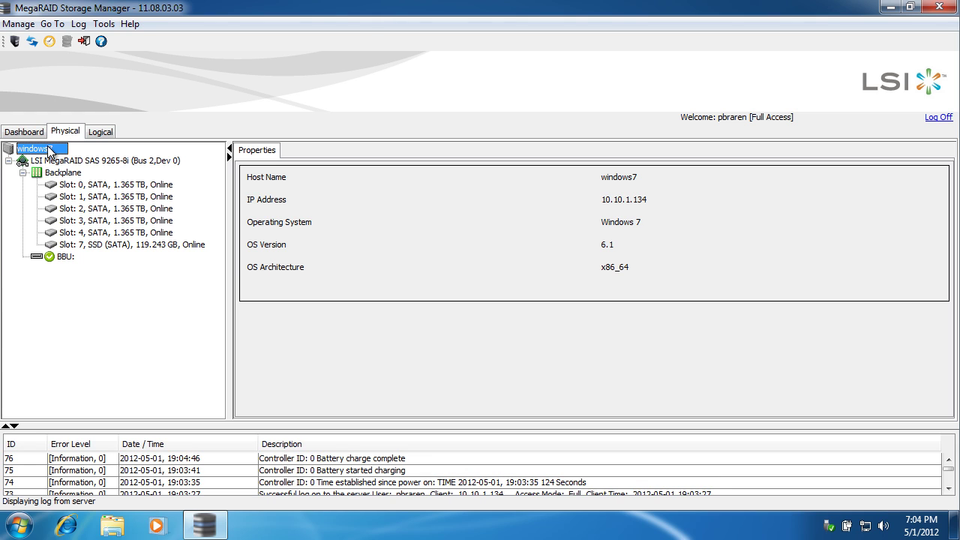
Go back to the Dashboard and scroll to the Advanced Software Options showing SafeStore enabled.
{"action": "left_click", "coordinate": [23, 131]}
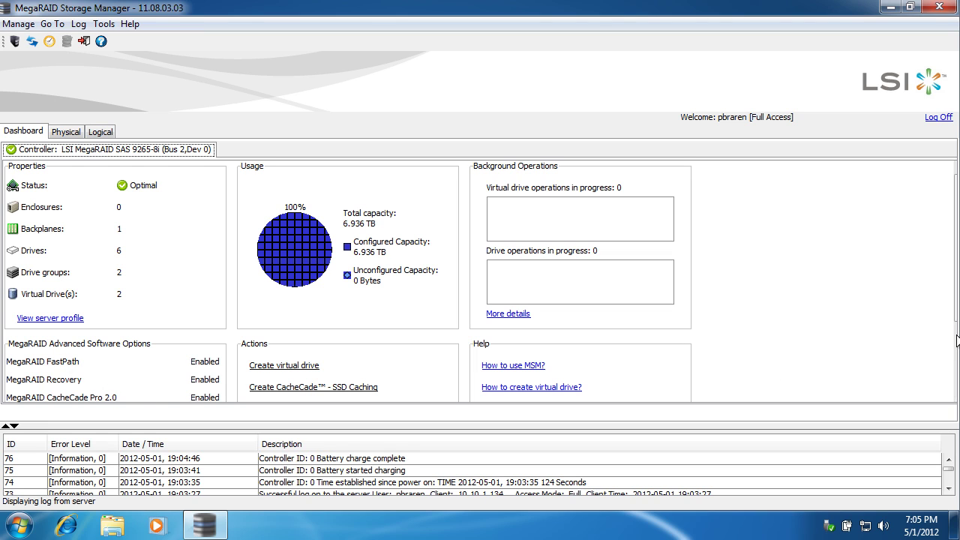
{"action": "scroll", "coordinate": [957, 341], "scroll_direction": "down", "scroll_amount": 3}
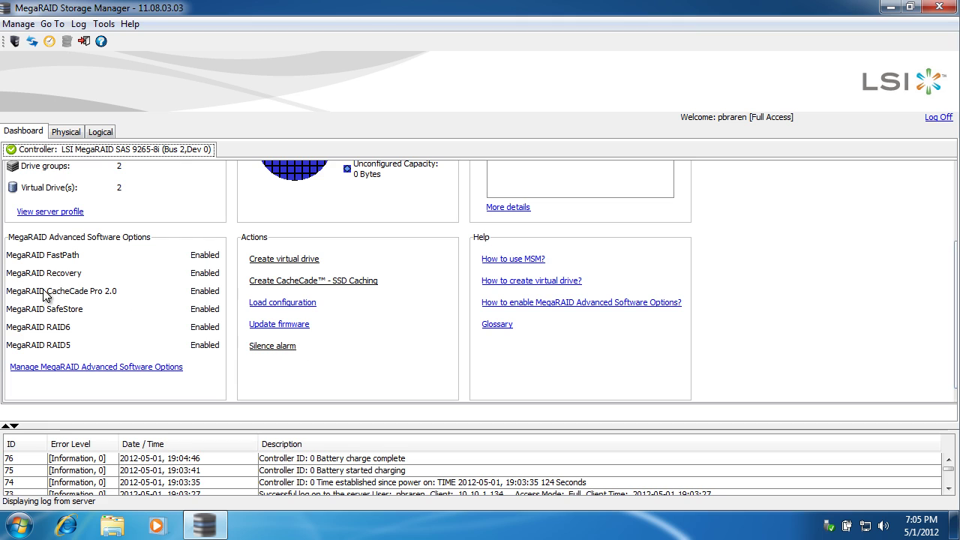